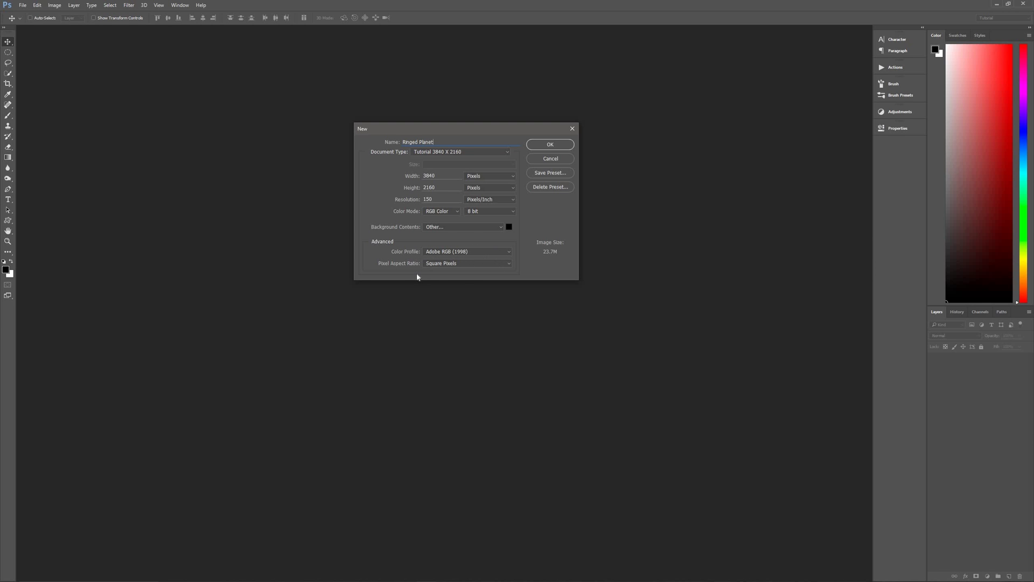
Create the 3840 × 2160 px Ringed Planet document with a black background, and open the Starfield for Planet image
left_click(556, 146)
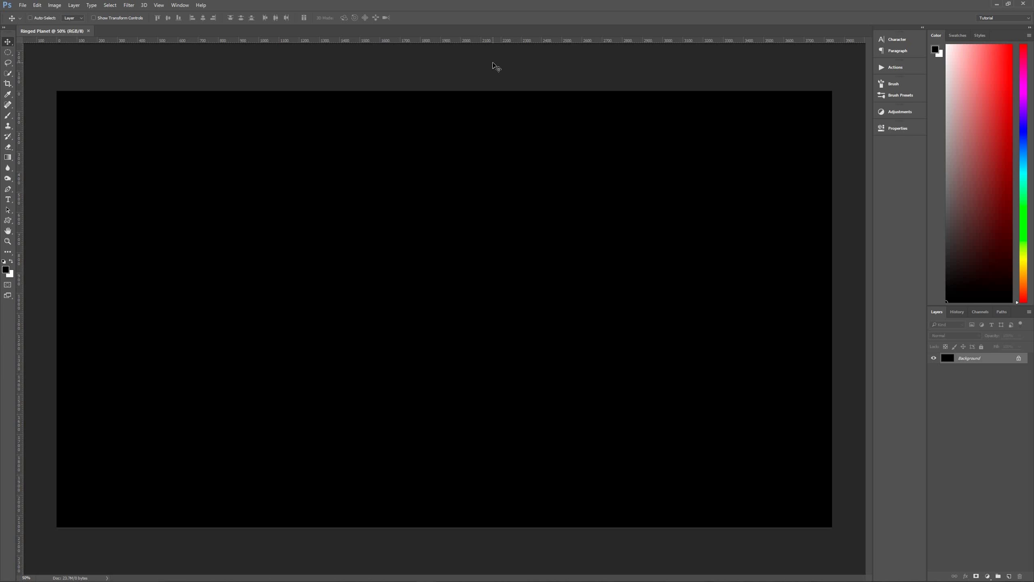
key("ctrl+o")
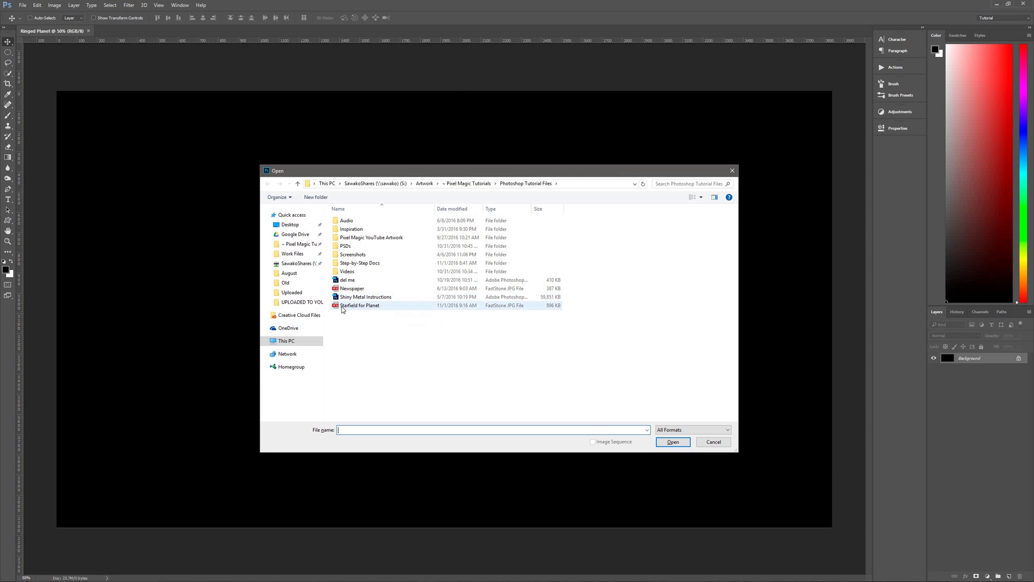
left_click(353, 306)
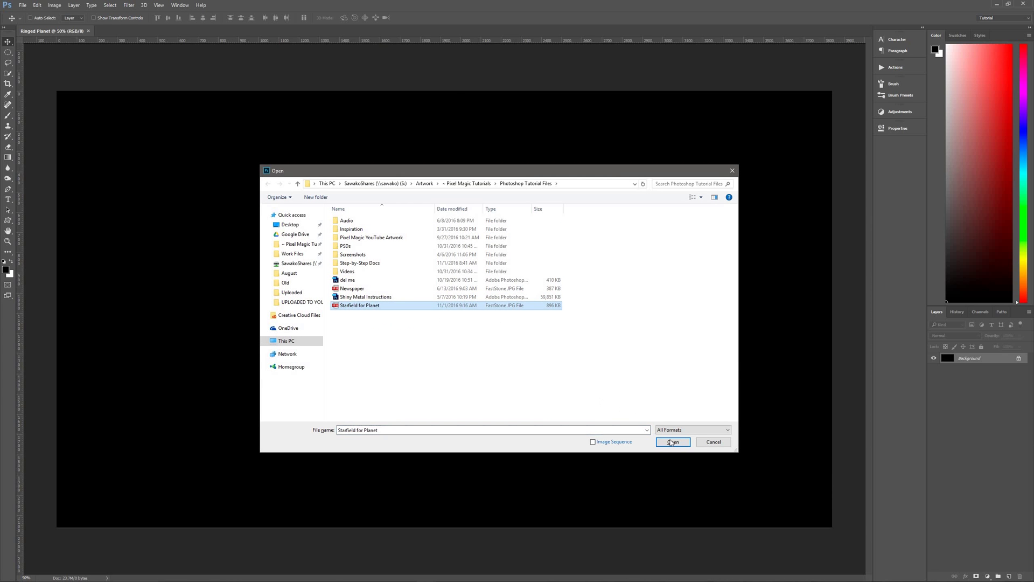
double_click(553, 305)
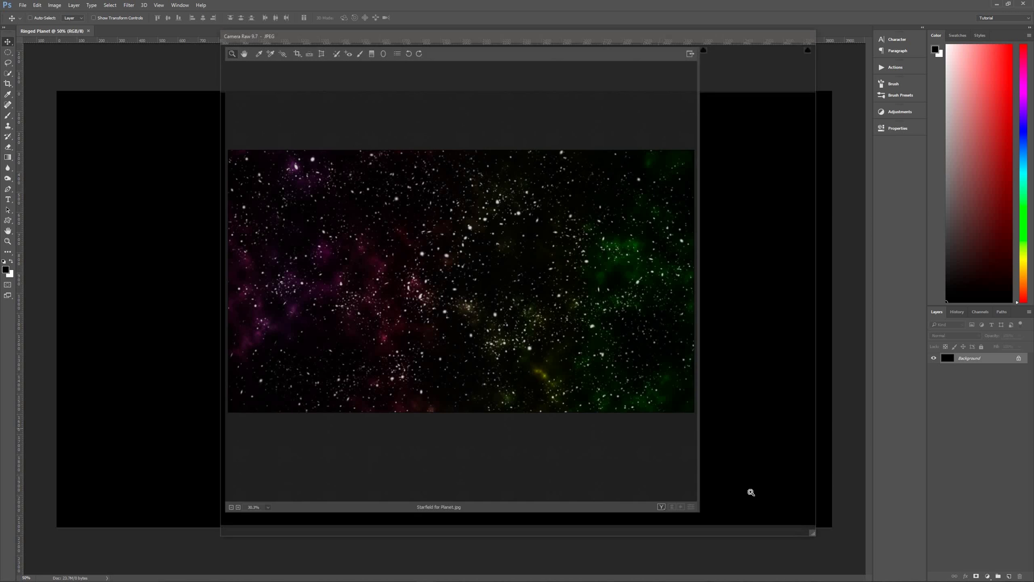
key("Return")
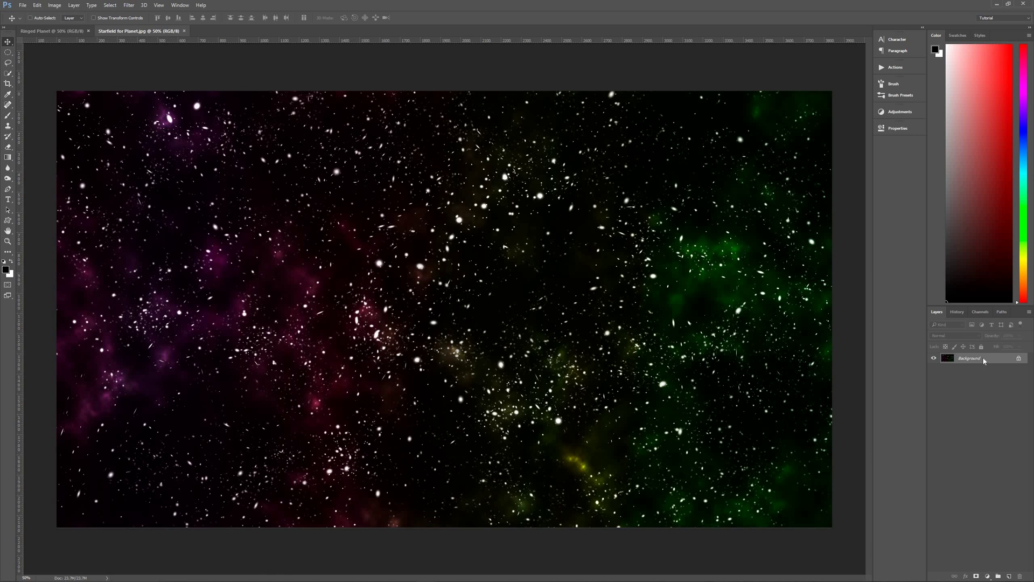
Duplicate the starfield's Background layer into the Ringed Planet document and close the starfield image without saving
right_click(979, 360)
left_click(965, 378)
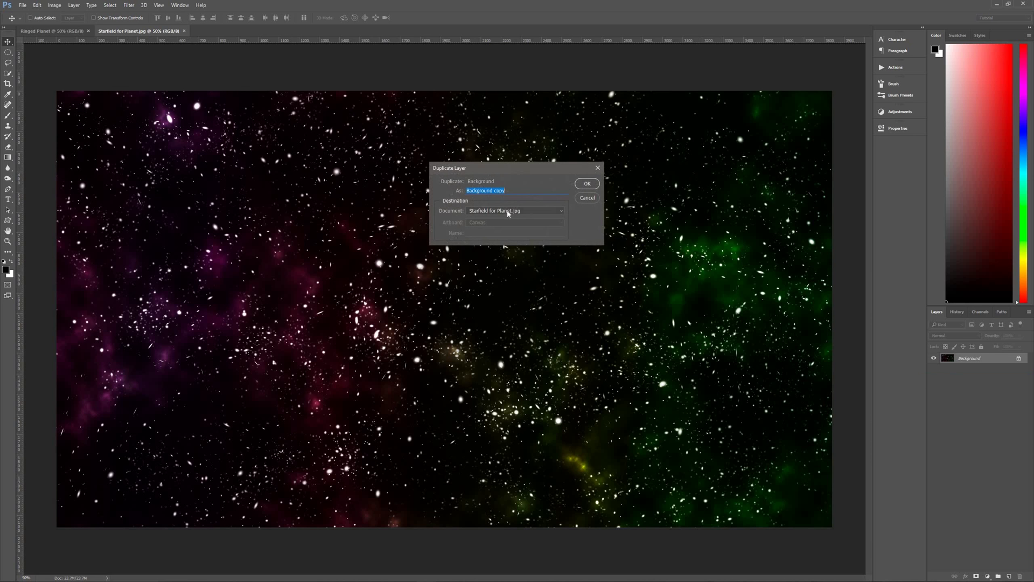
left_click(499, 212)
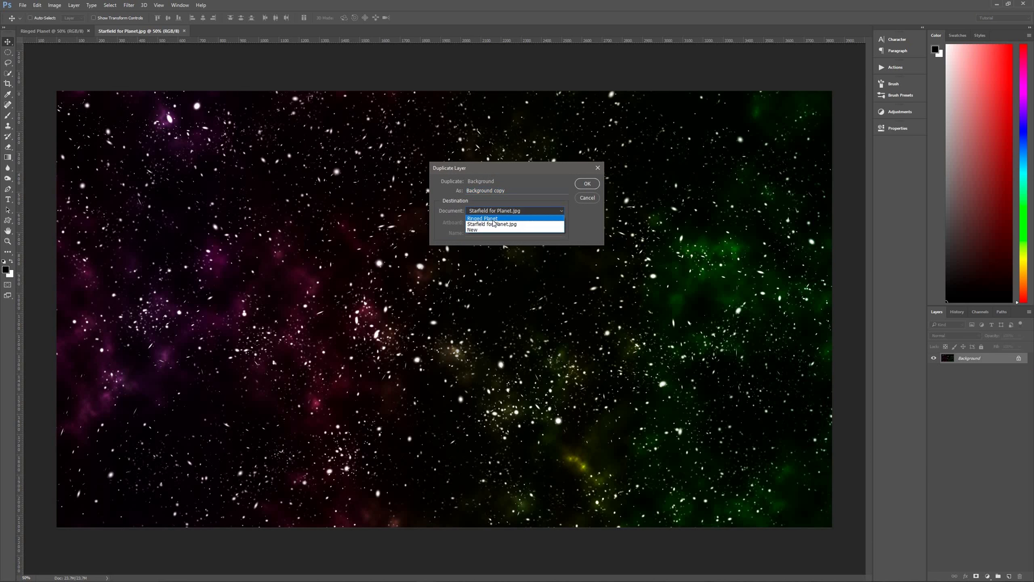
left_click(588, 183)
left_click(587, 184)
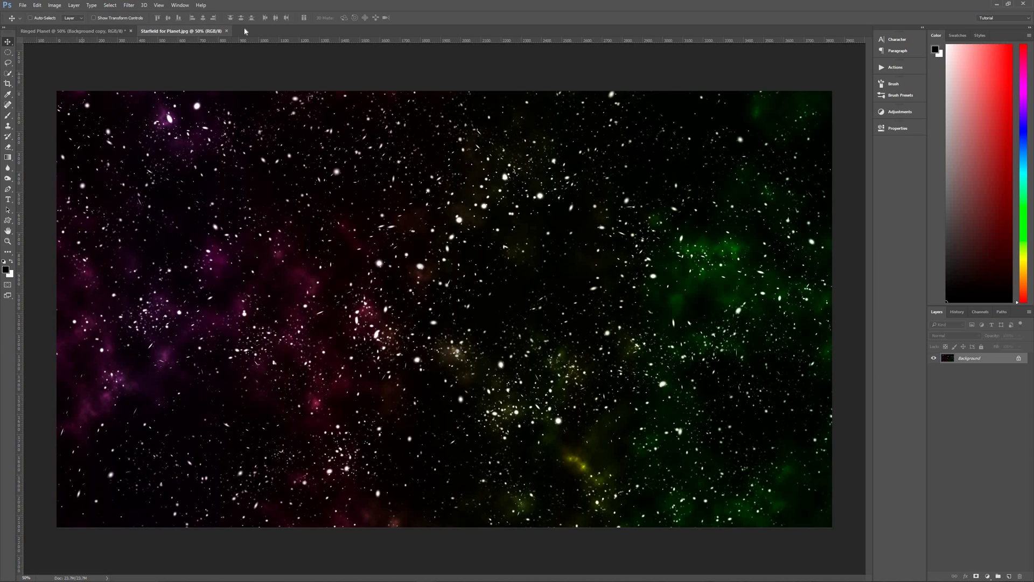
left_click(227, 30)
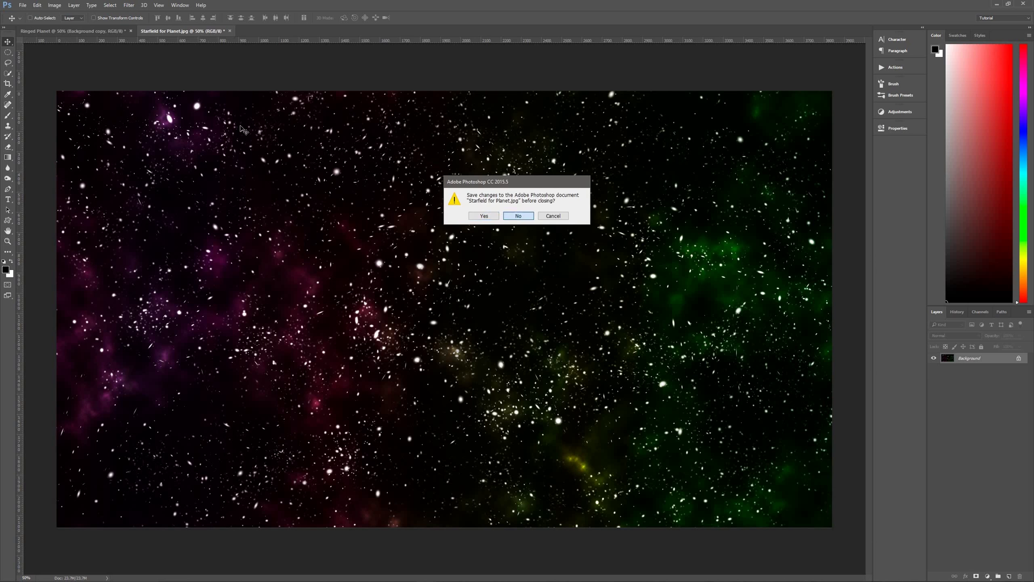
left_click(519, 216)
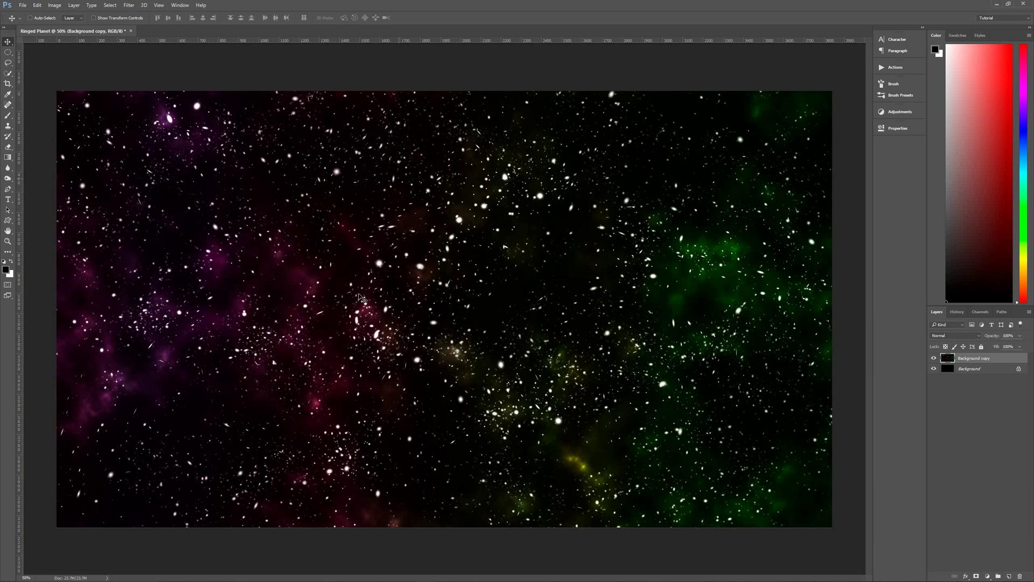
Delete the black Background layer and rename the copied starfield layer as Starfield
left_click(972, 370)
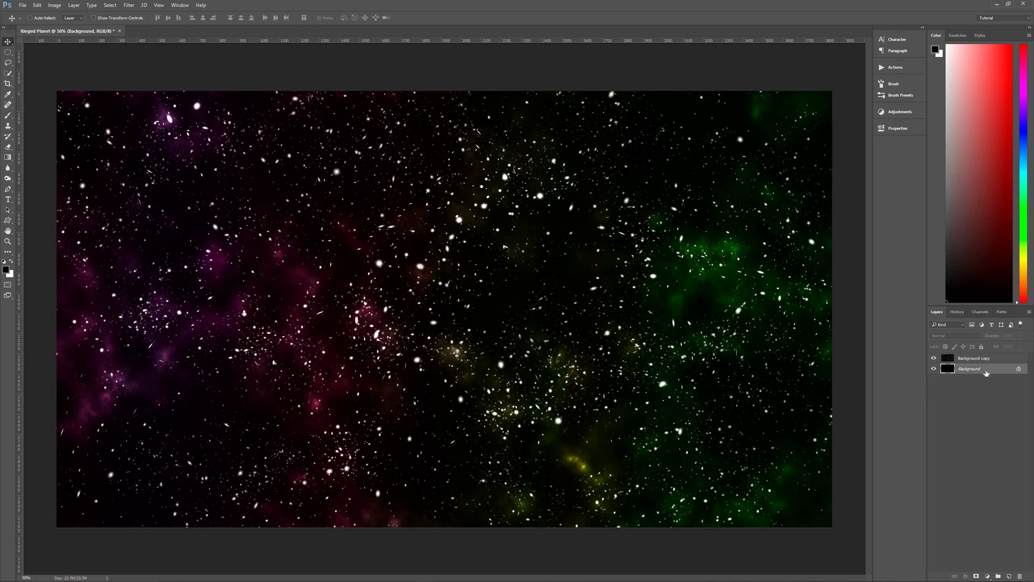
left_click_drag(989, 373, 1019, 576)
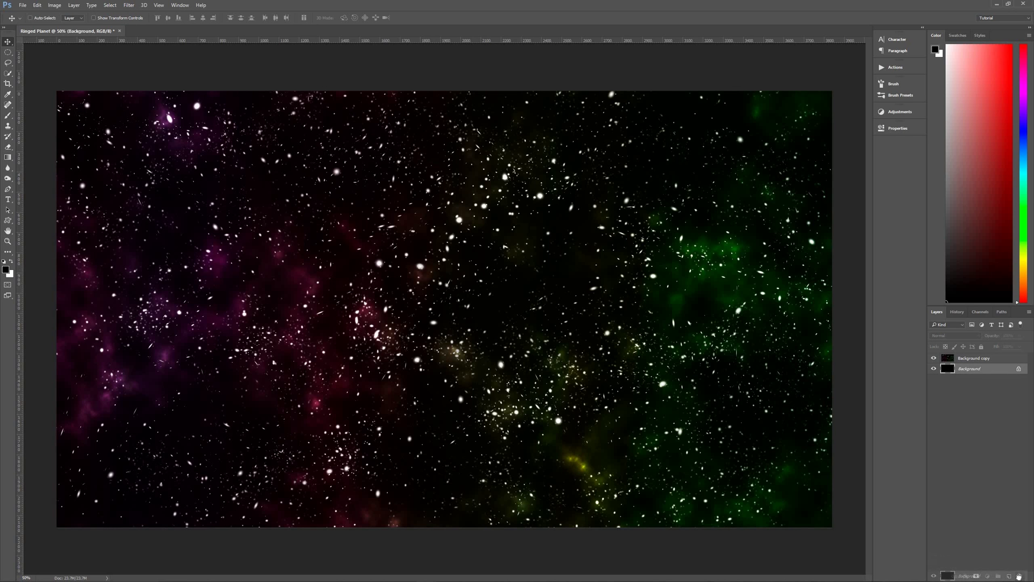
double_click(974, 359)
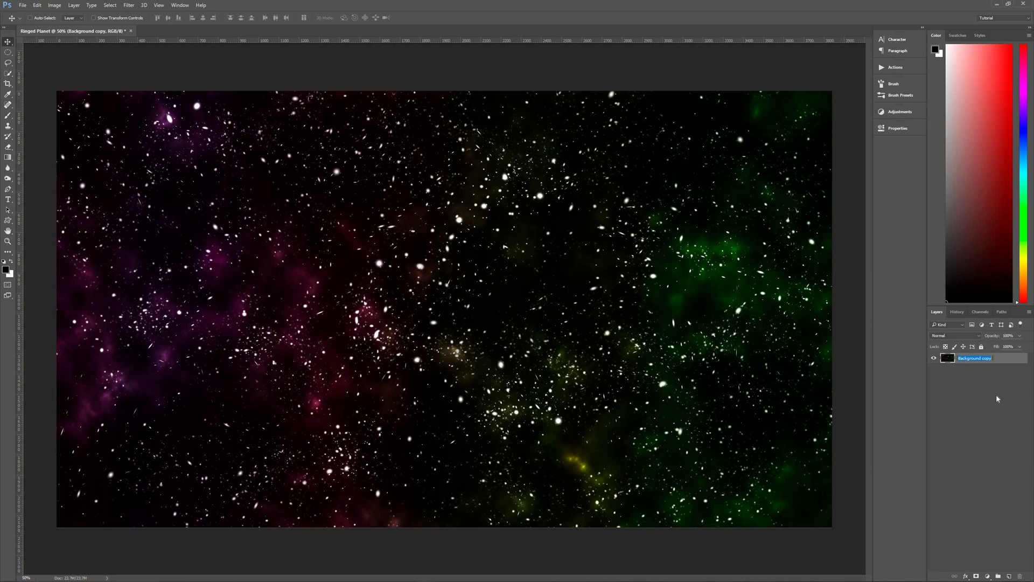
type("Starfield")
key("Return")
Add a new layer above Starfield and render Fibers on it with variance 15, strength 5 and a randomized pattern
key("ctrl+shift+alt+n")
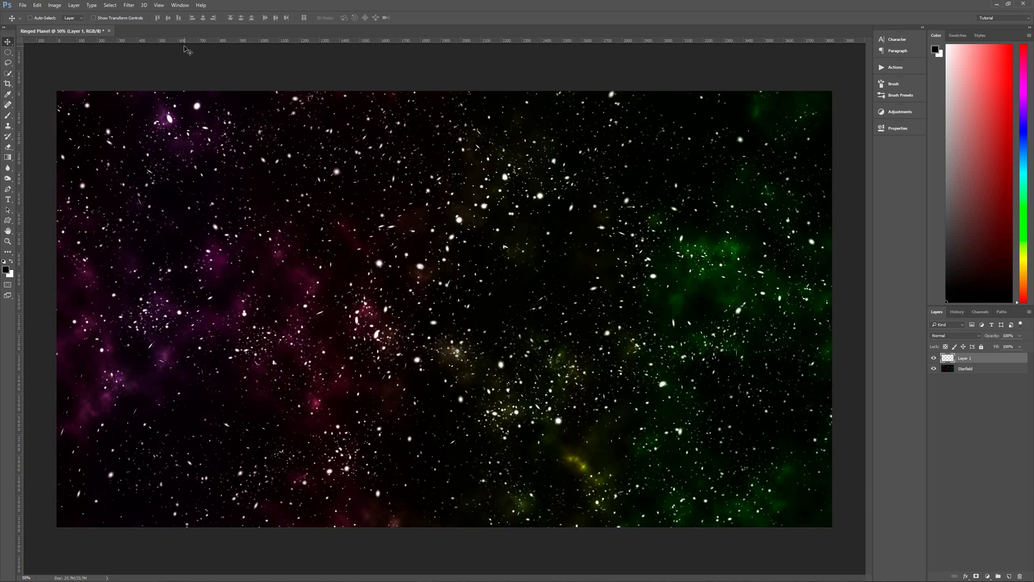
left_click(129, 6)
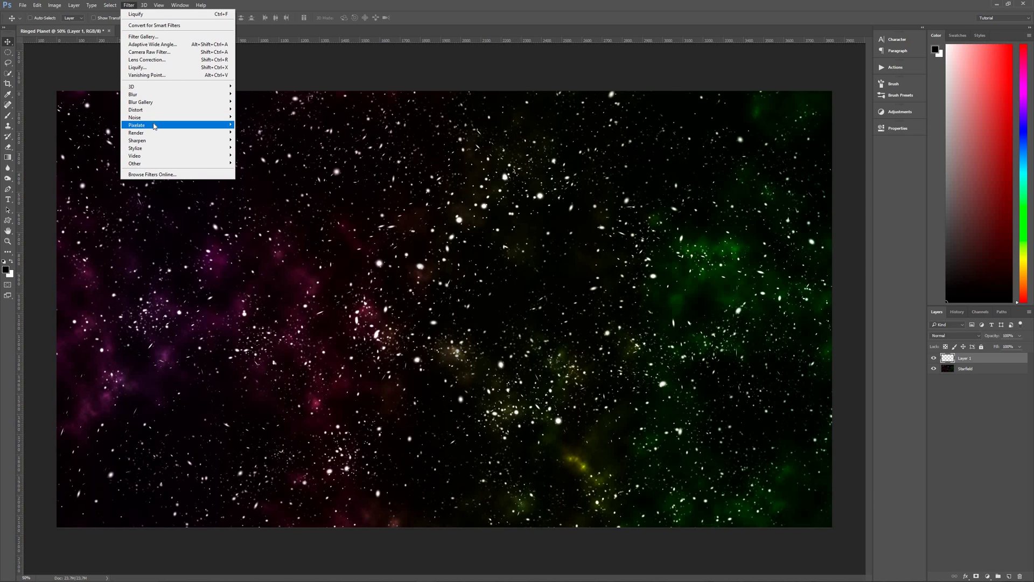
mouse_move(156, 133)
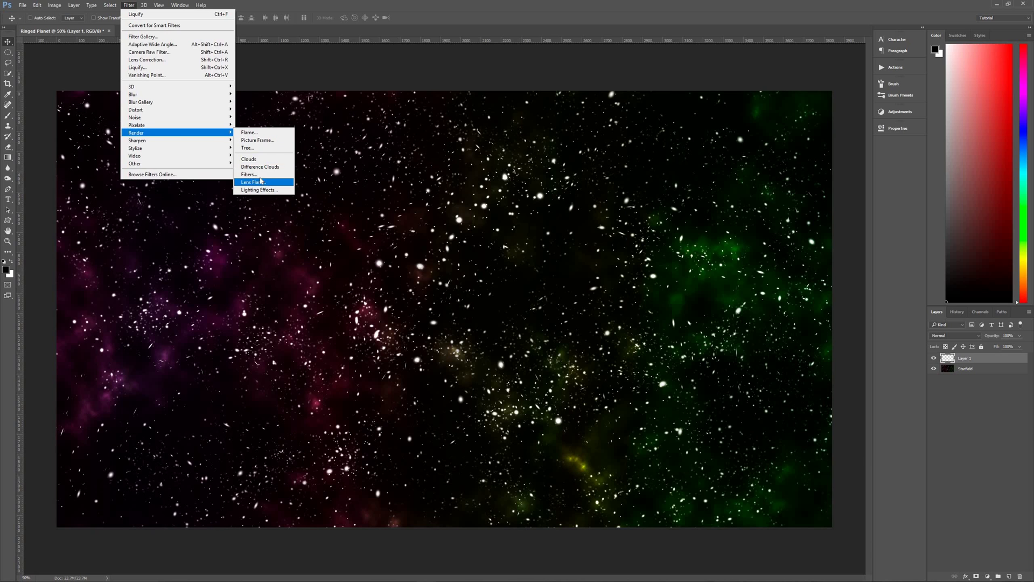
key("Return")
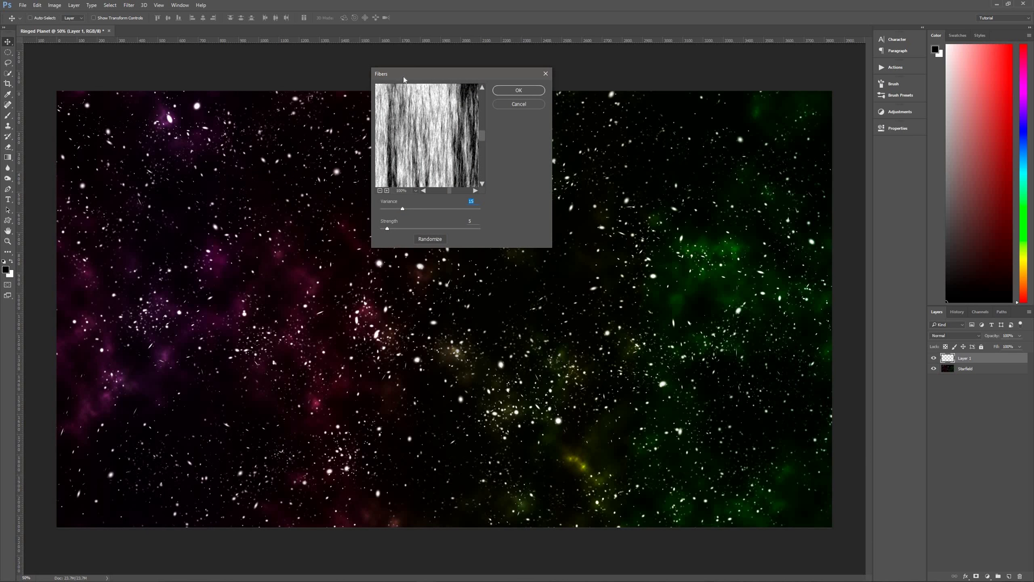
left_click_drag(419, 76, 423, 68)
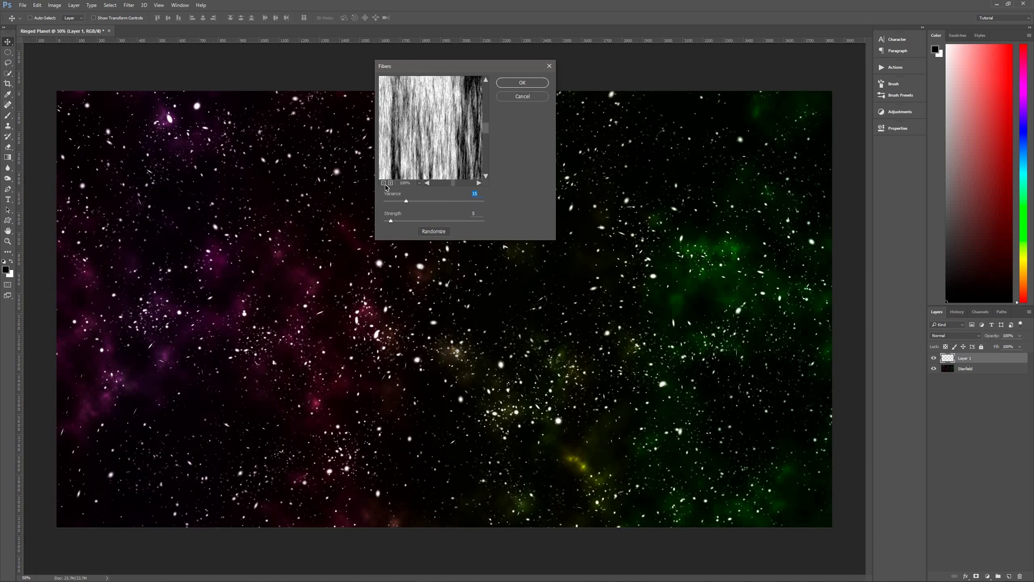
left_click(384, 183)
left_click(384, 183)
left_click(384, 183)
left_click(384, 183)
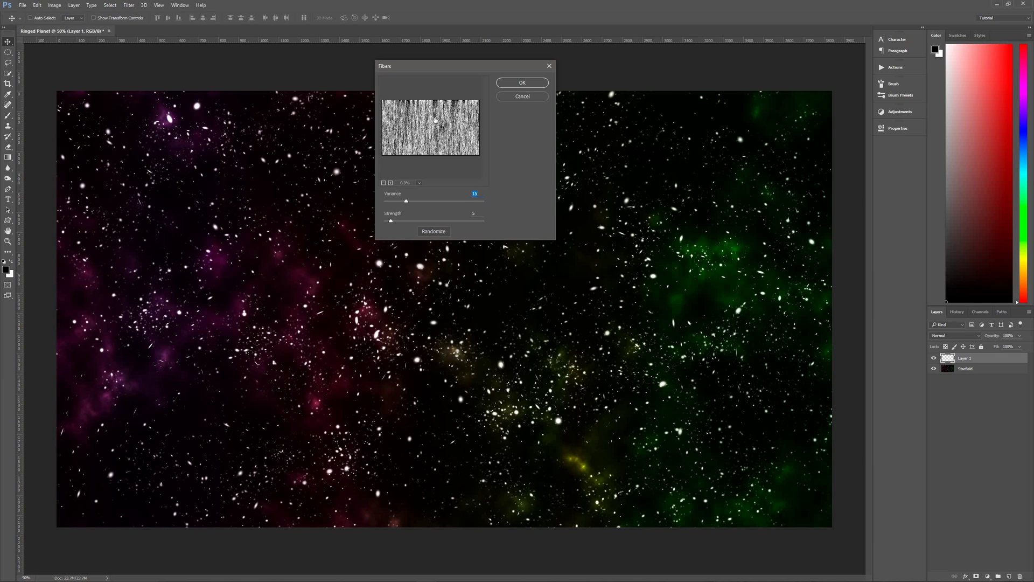
left_click(436, 232)
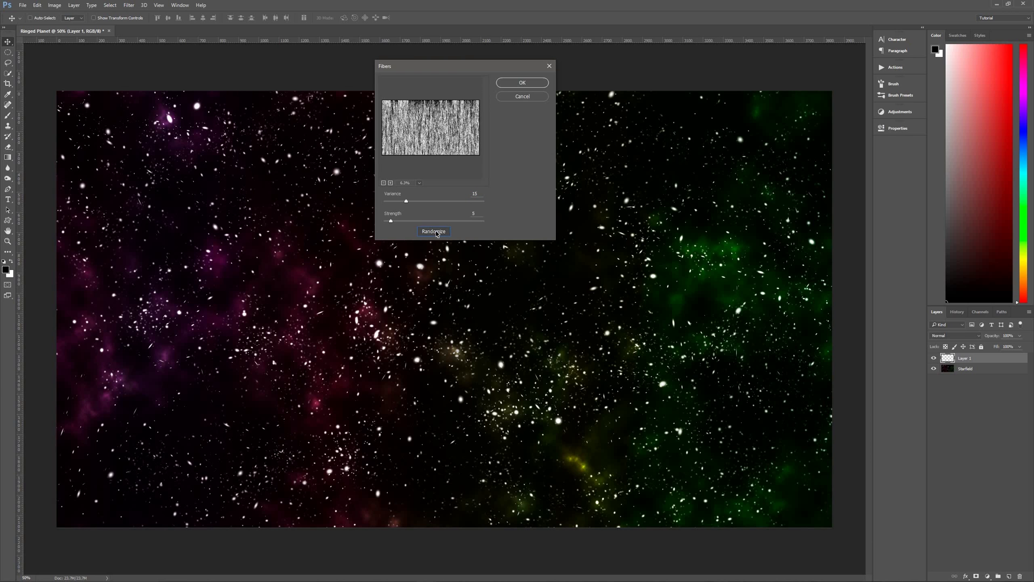
left_click(436, 232)
left_click(436, 233)
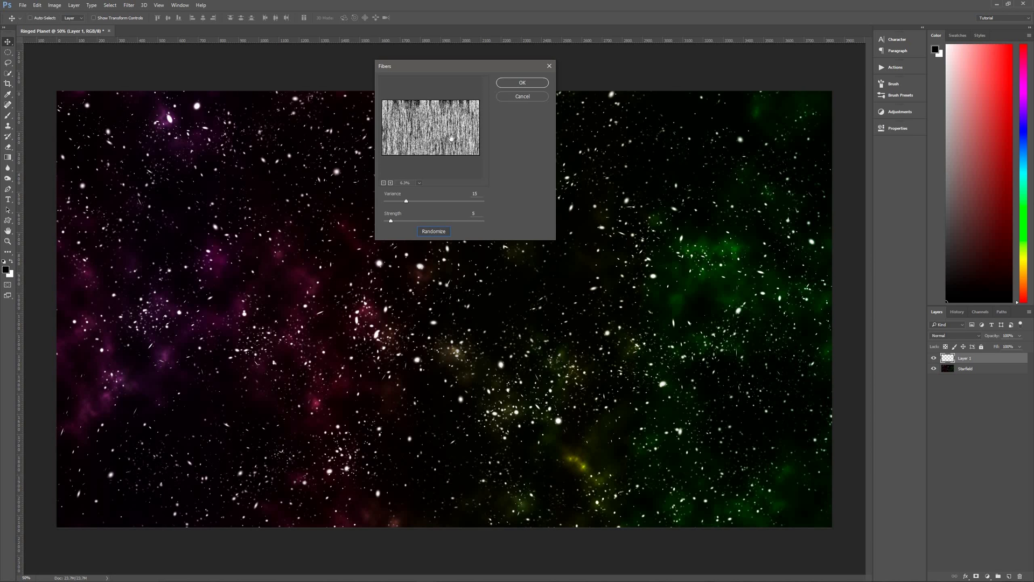
left_click(520, 84)
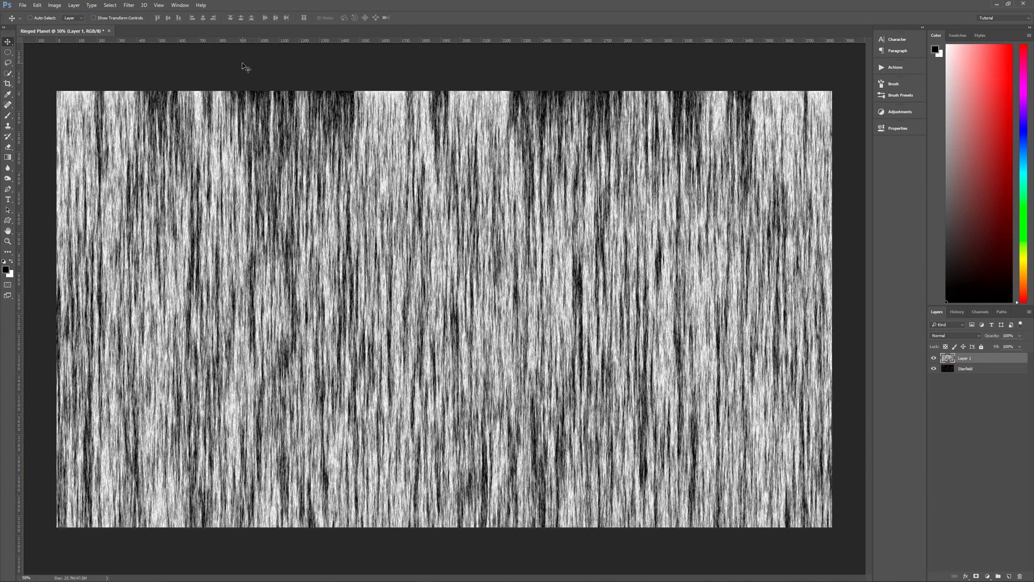
Apply a Motion Blur to the fibers layer with a 90° angle and a distance of 450 pixels
left_click(129, 5)
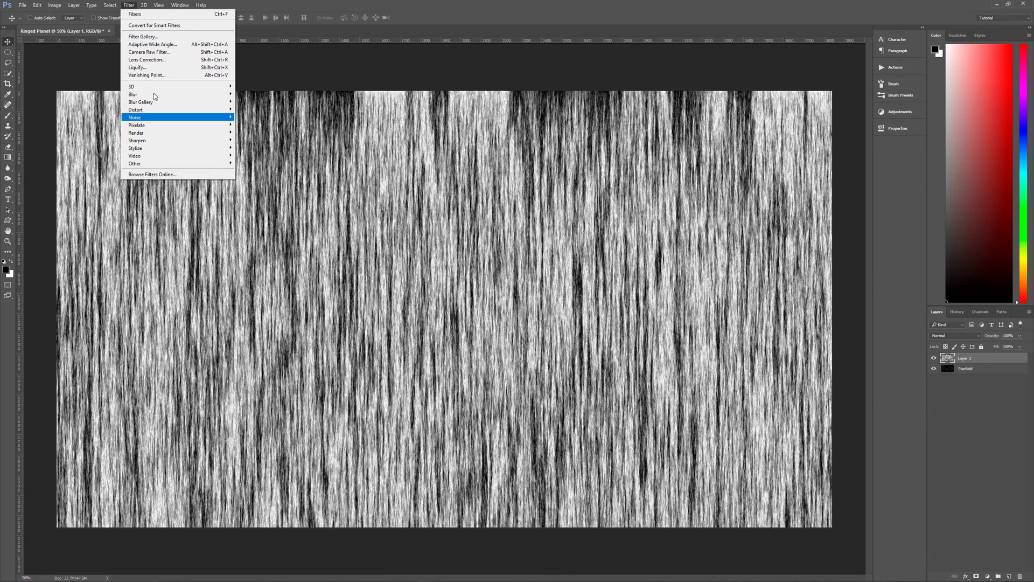
mouse_move(215, 94)
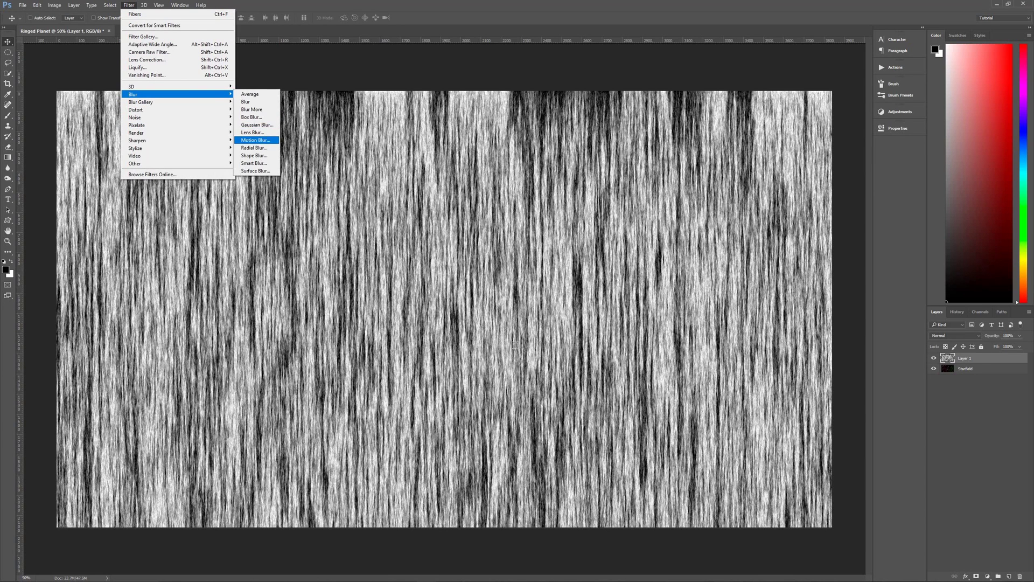
left_click(267, 140)
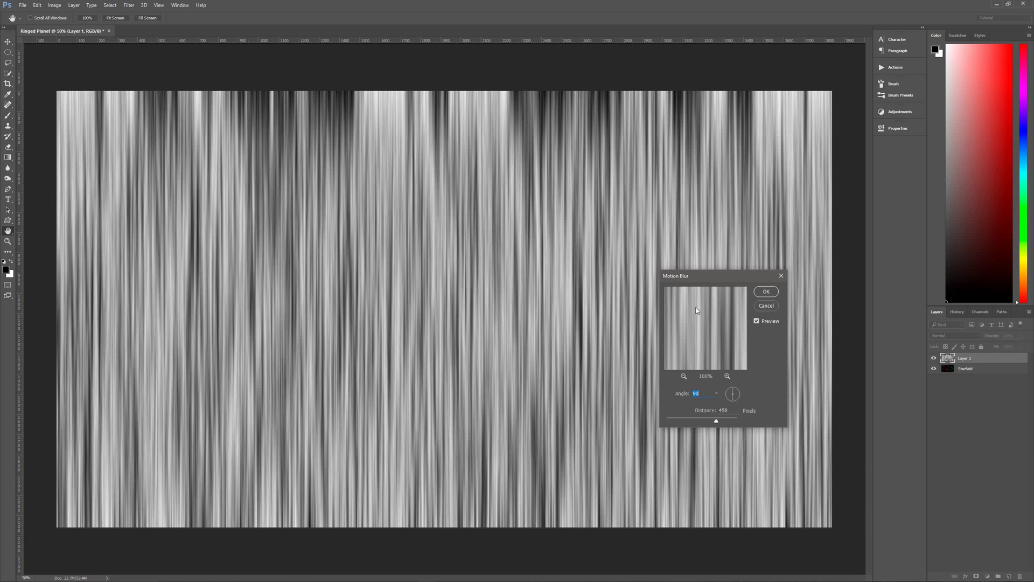
left_click(766, 291)
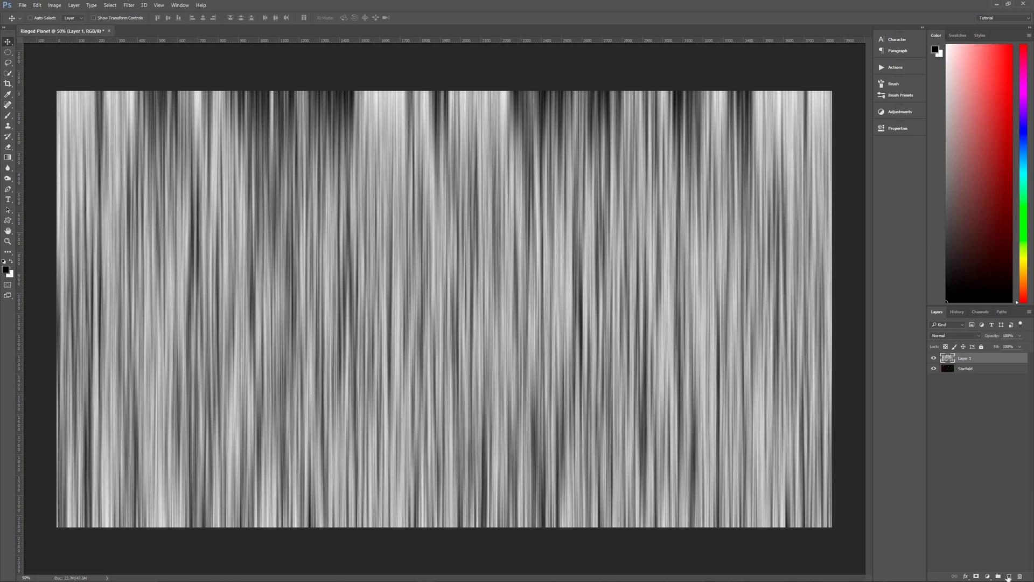
Add a new layer above the blurred fibers and set its blend mode to Color Burn
key("ctrl+shift+alt+n")
left_click(947, 336)
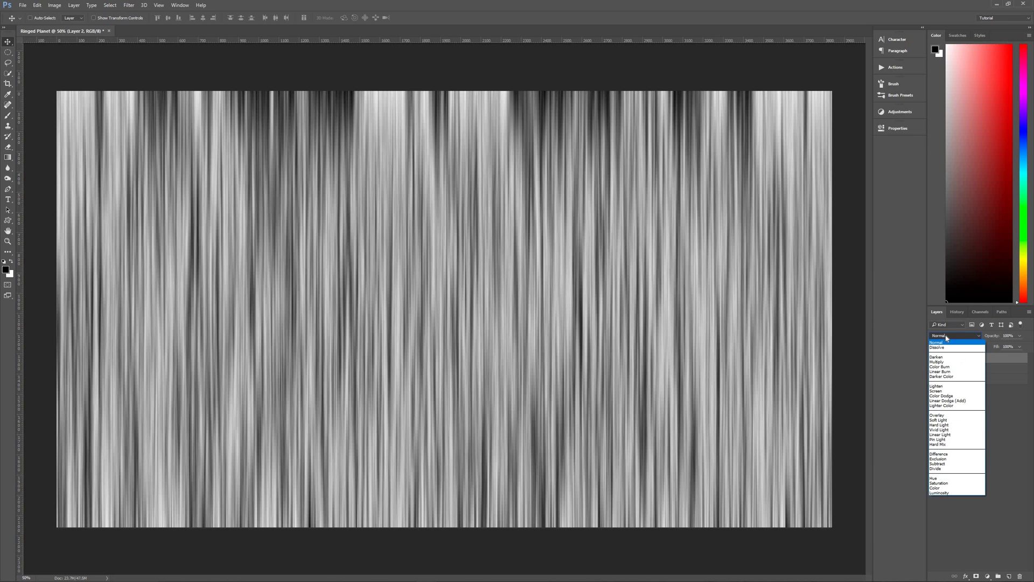
left_click(951, 367)
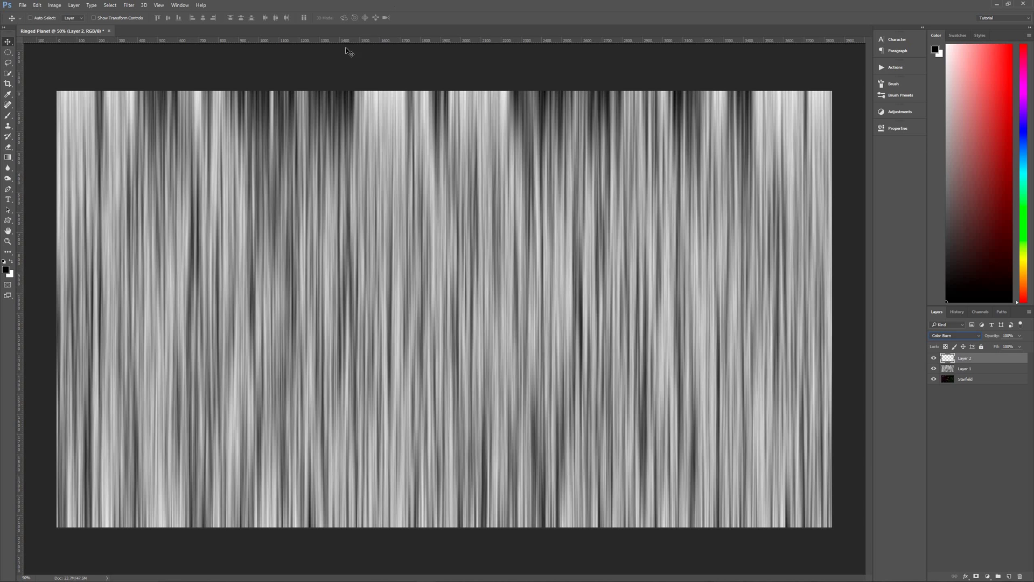
Set up the Gradient tool as a linear gradient with Reverse turned off
left_click(8, 159)
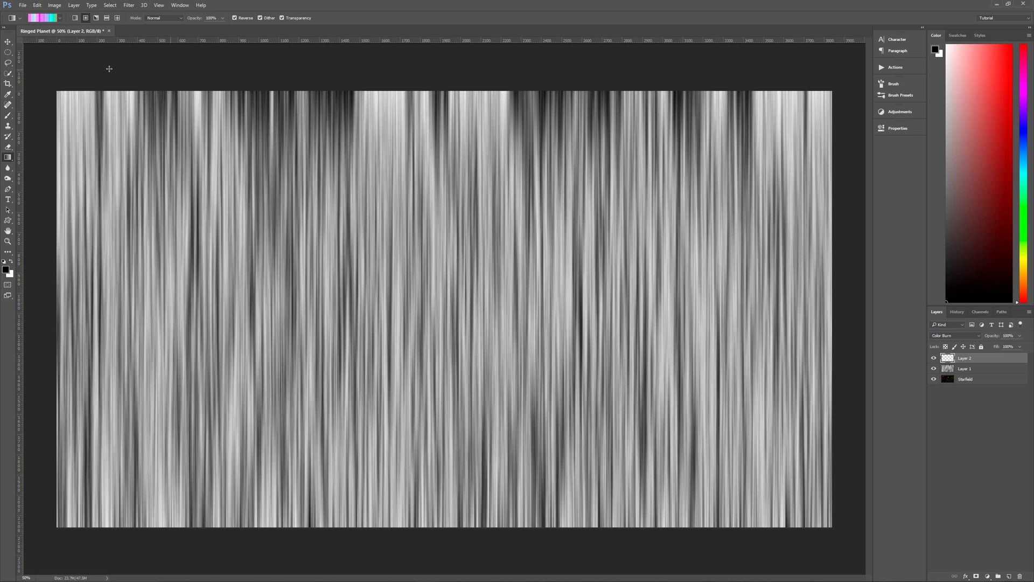
left_click(75, 19)
left_click(234, 19)
Edit the gradient to use the Noise gradient type with a roughness of 40%
left_click(43, 19)
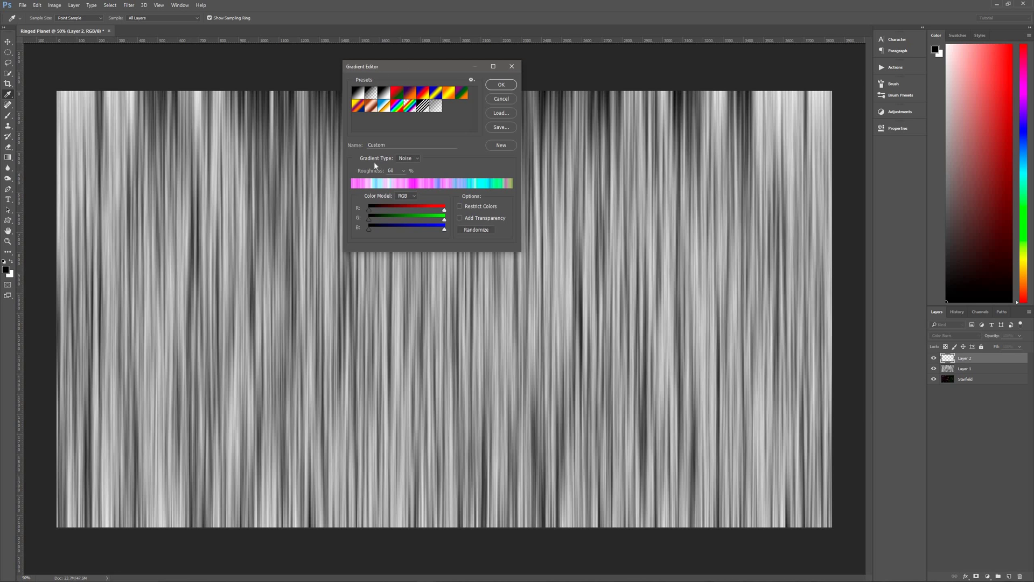
left_click(414, 158)
left_click(415, 169)
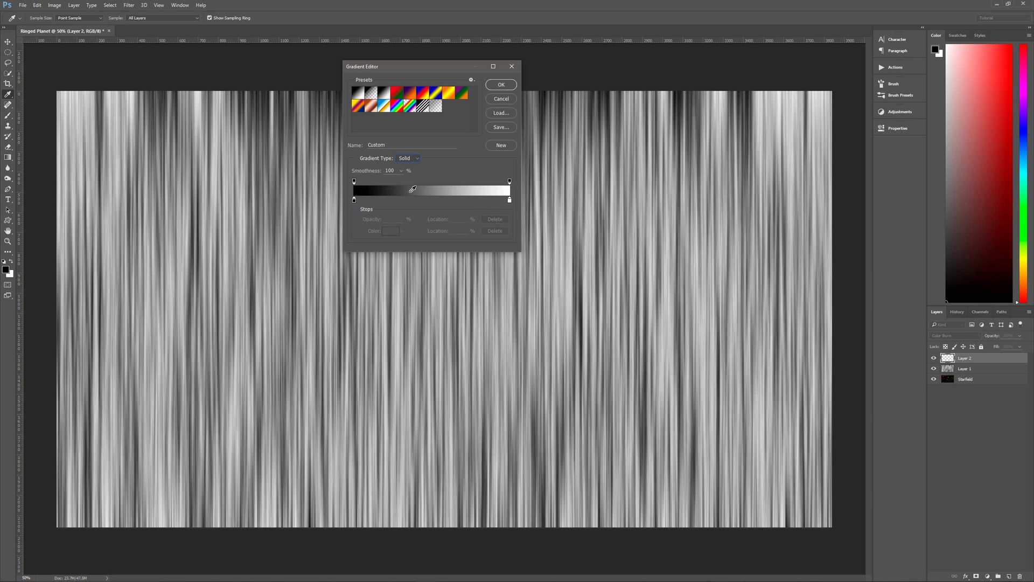
left_click(409, 159)
left_click(408, 171)
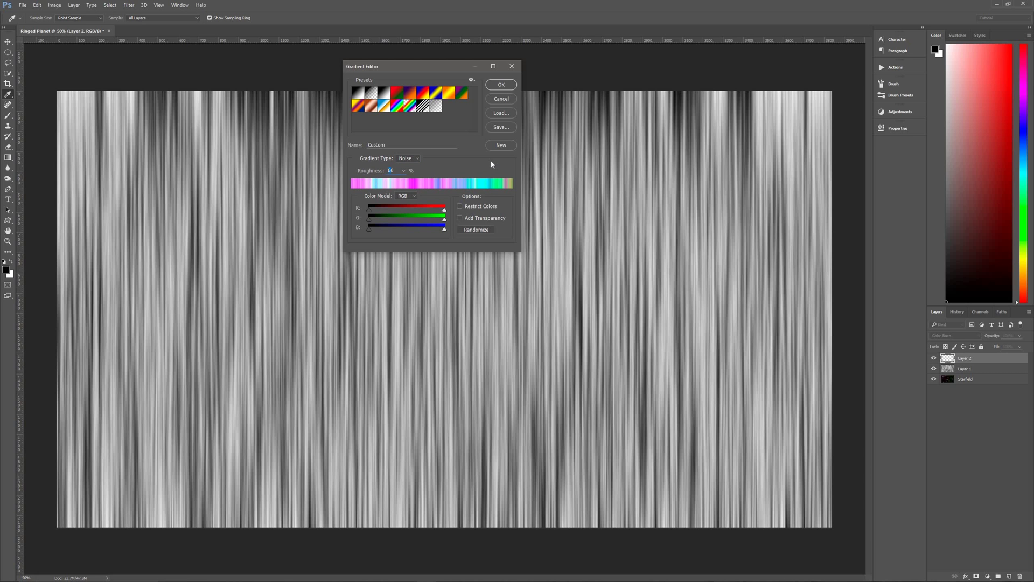
type("40")
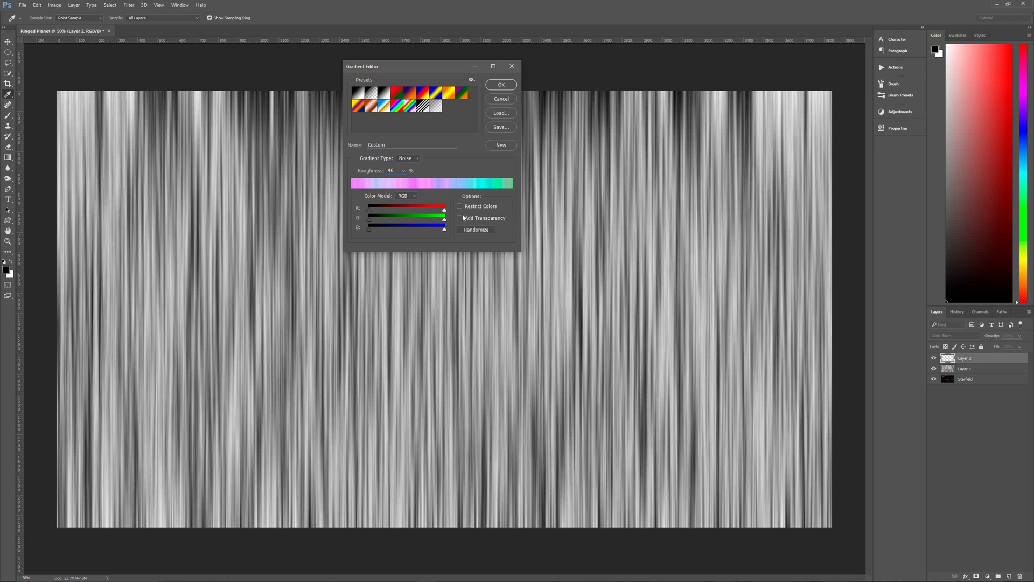
Randomize the noise gradient until it runs from pale pink through green and tan to orange, and accept it
left_click(476, 230)
left_click(476, 229)
left_click(476, 229)
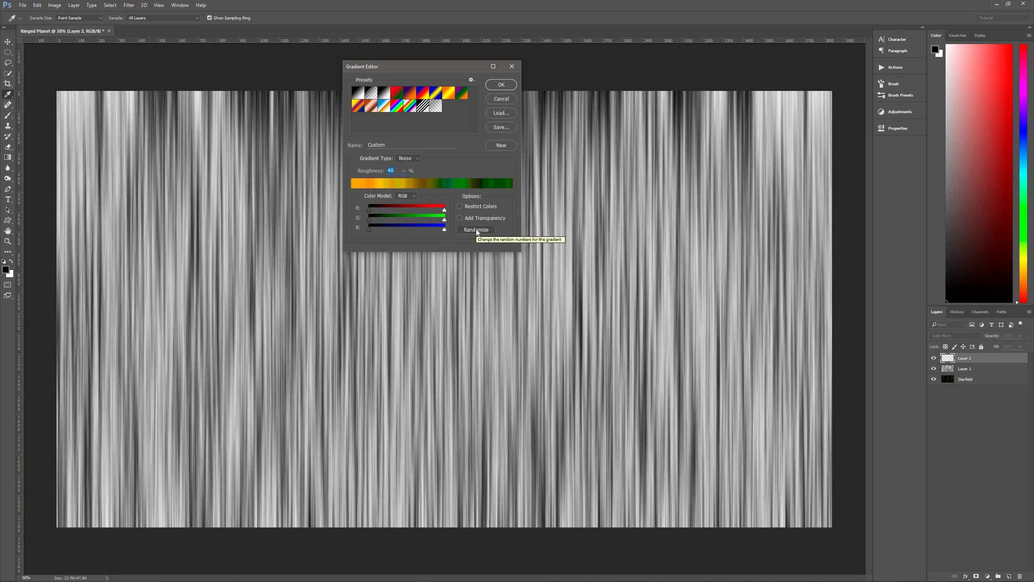
left_click(476, 230)
left_click(476, 230)
left_click(477, 230)
left_click(477, 231)
left_click(477, 230)
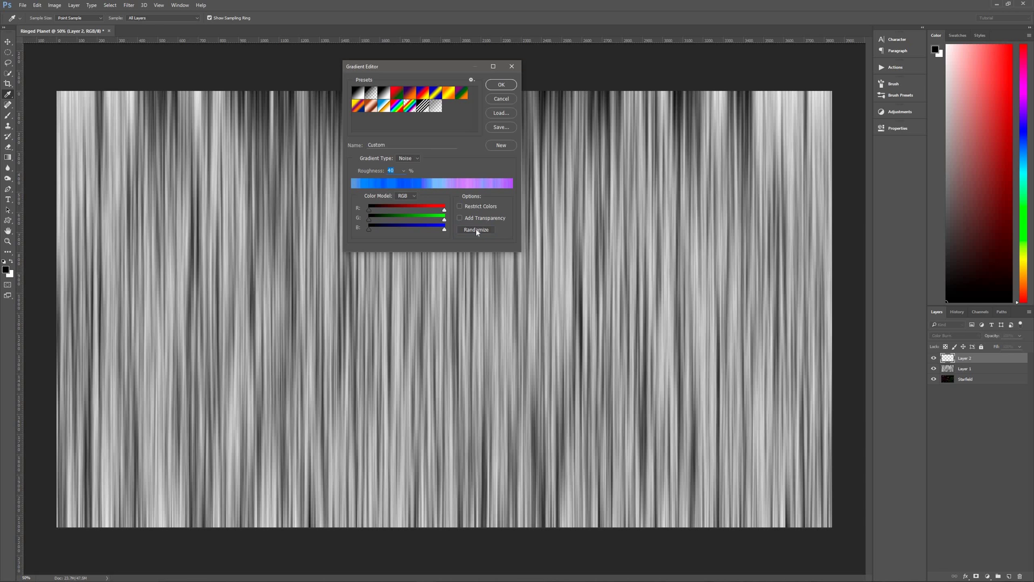
left_click(476, 230)
left_click(476, 230)
left_click(476, 230)
left_click(477, 230)
left_click(476, 231)
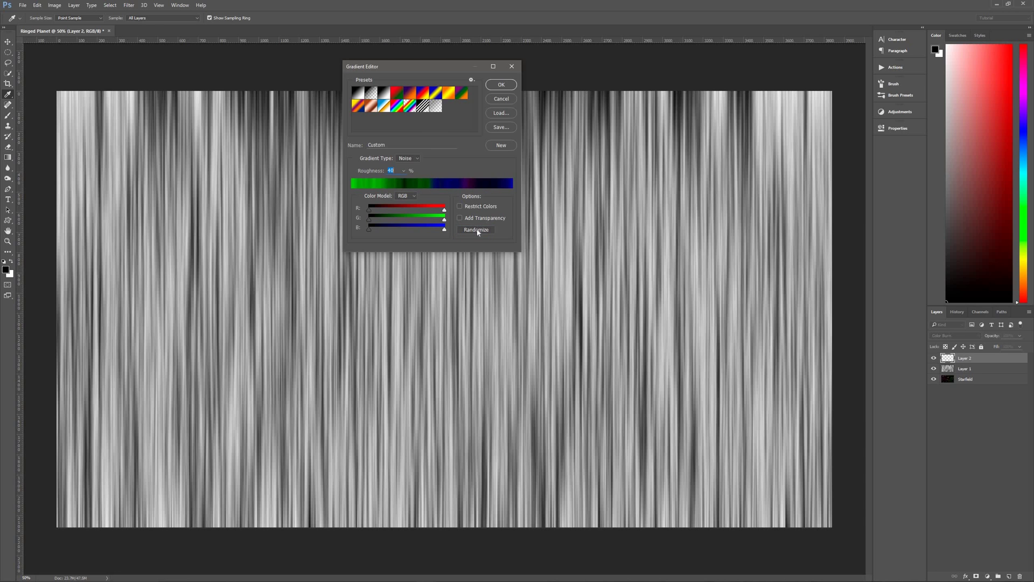
left_click(476, 230)
left_click(477, 230)
left_click(477, 230)
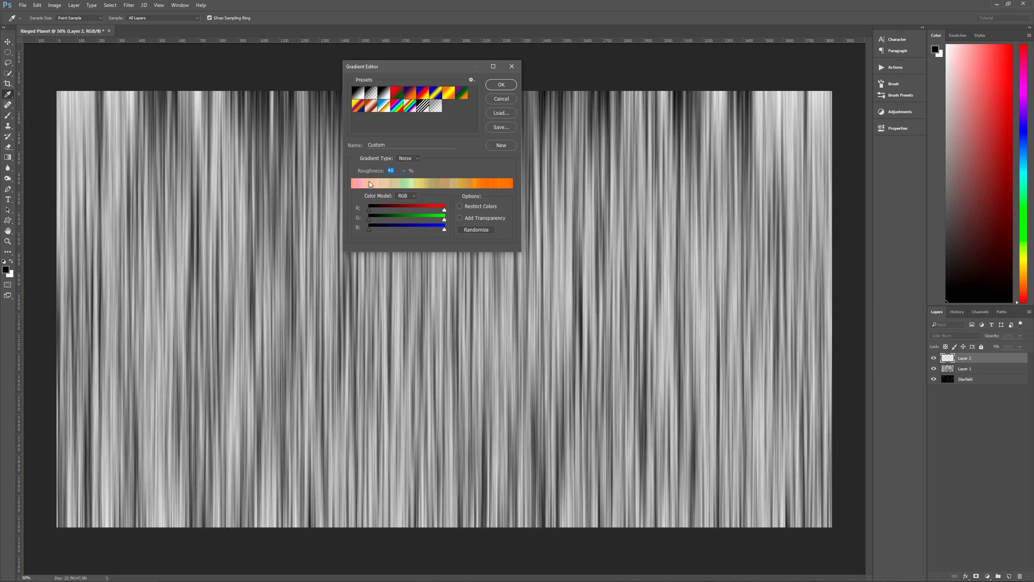
left_click(501, 85)
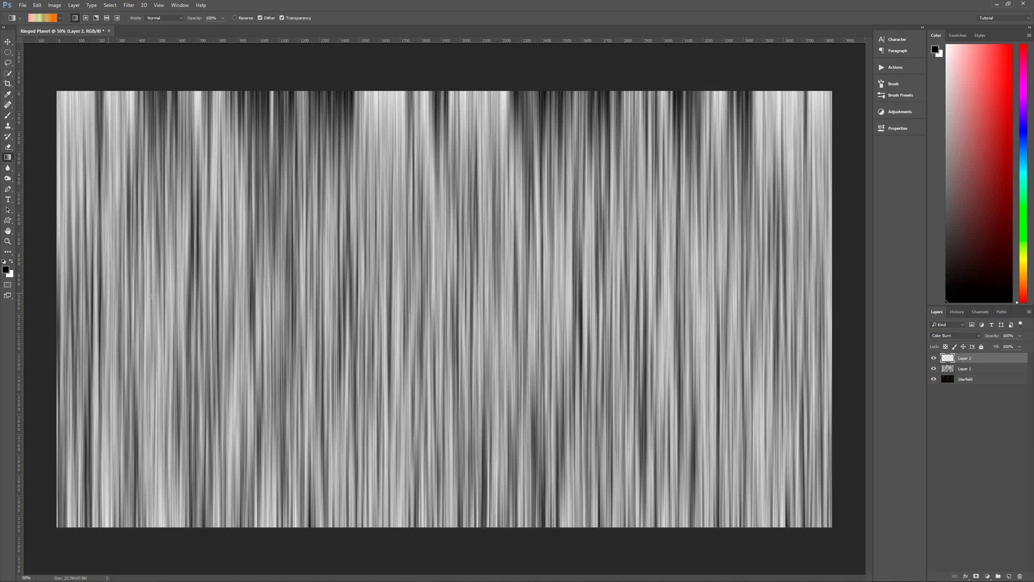
Draw the noise gradient horizontally across the Color Burn layer and merge it down into the fibers layer
left_click_drag(116, 292, 795, 294)
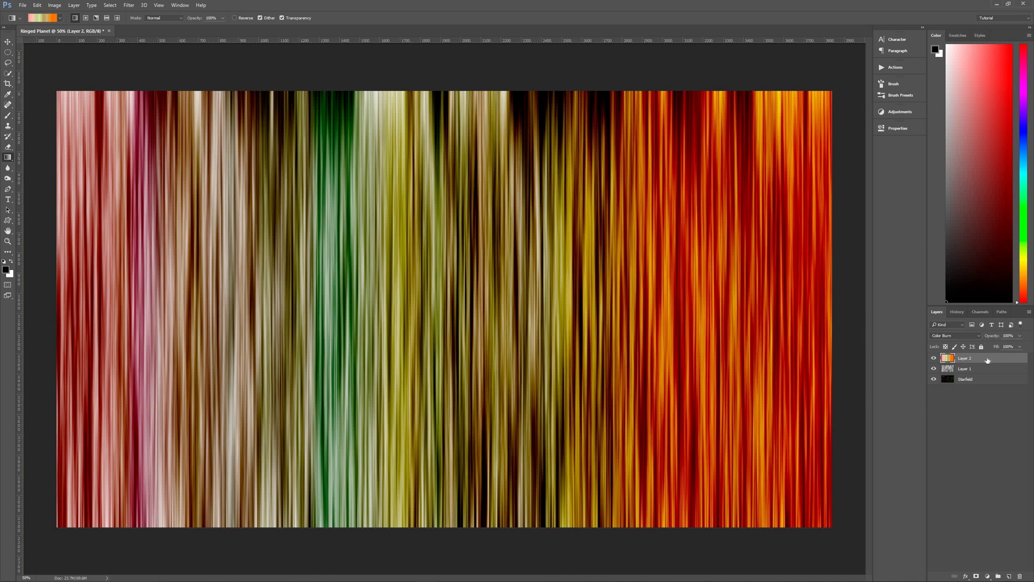
key("ctrl+e")
Set up the Elliptical Marquee tool with a feather of 0 px and the Fixed Size style
key("m")
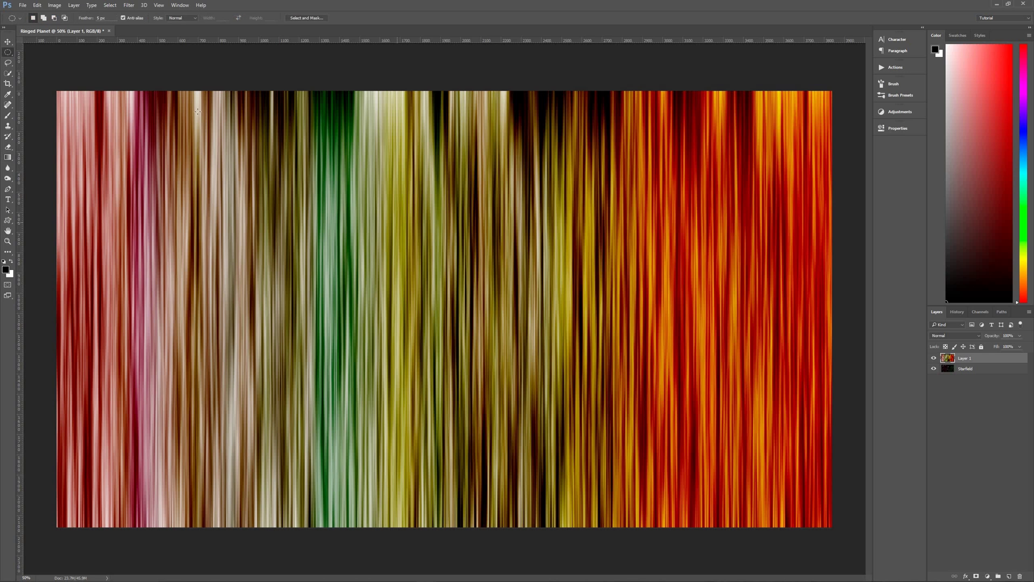
left_click(7, 53)
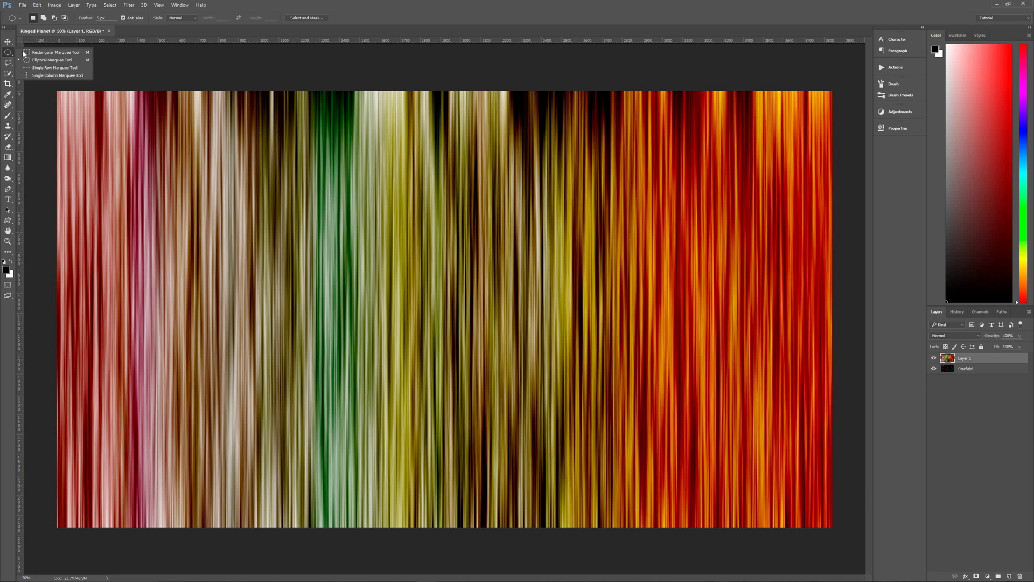
left_click(69, 58)
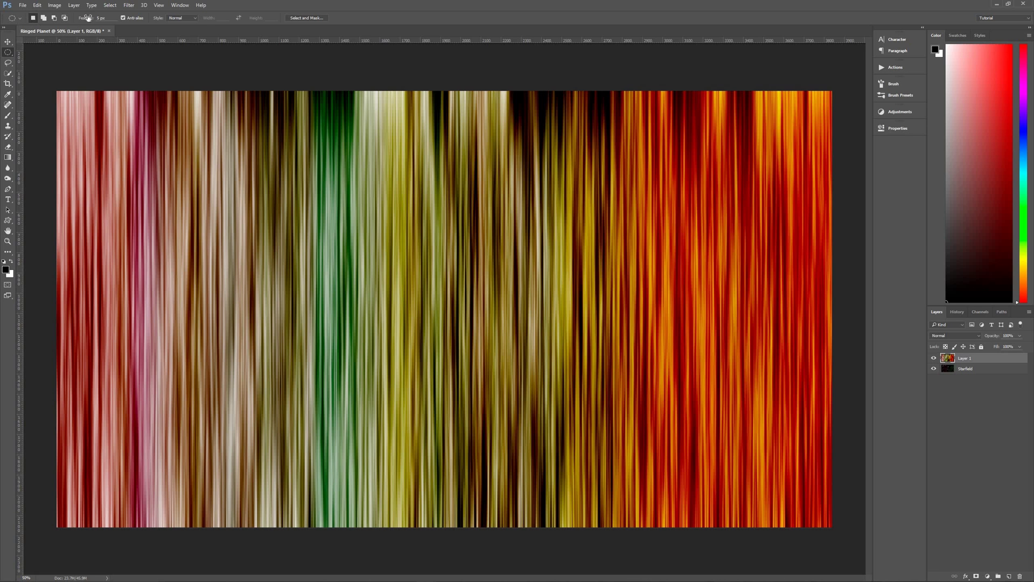
type("0")
key("Return")
left_click(189, 20)
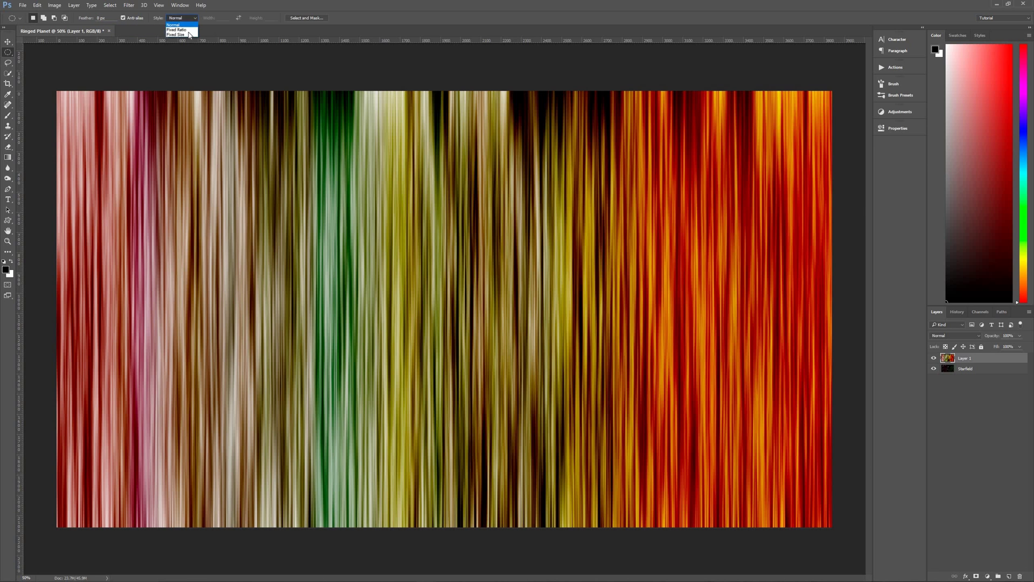
left_click(189, 34)
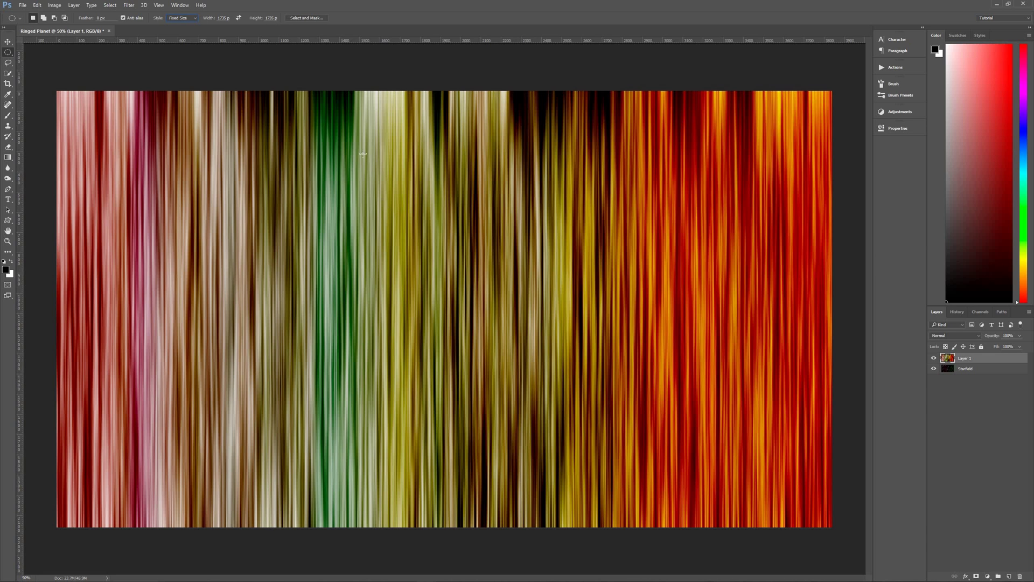
Position the circular selection over the yellow-to-orange stripes, copy that area to a new layer, and delete the full texture layer
left_click(325, 202)
mouse_move(521, 296)
left_mouse_down()
mouse_move(513, 253)
mouse_move(488, 230)
mouse_move(415, 280)
mouse_move(320, 285)
mouse_move(597, 285)
mouse_move(525, 284)
left_mouse_up()
left_click_drag(353, 274, 277, 279)
left_click_drag(588, 330, 641, 318)
left_click_drag(651, 307, 595, 306)
left_click_drag(545, 282, 596, 291)
key("ctrl+j")
left_click_drag(992, 369, 1020, 577)
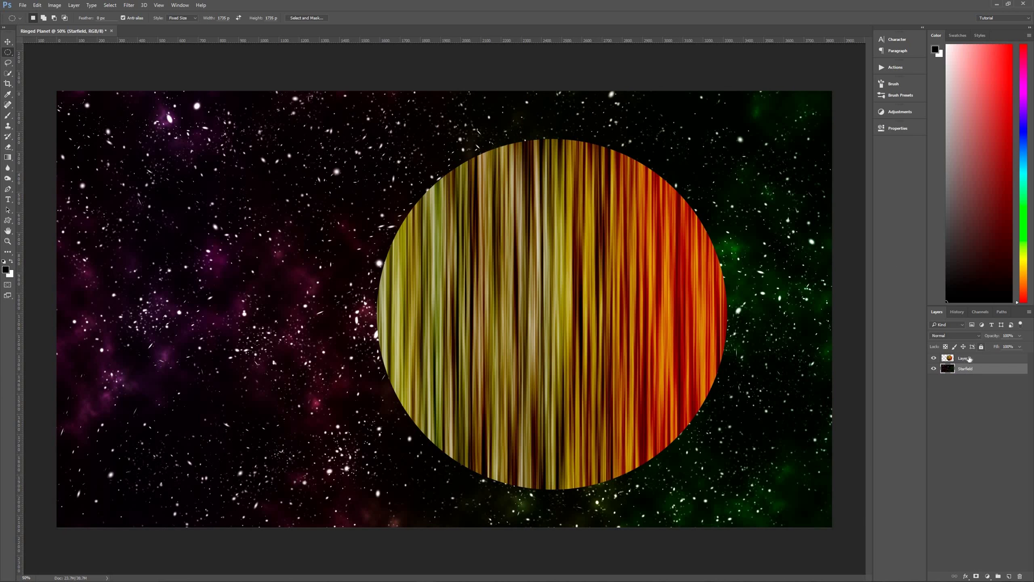
Rename the striped circle's layer as Planet and move the circle to the horizontal center of the canvas
left_click(967, 361)
double_click(963, 358)
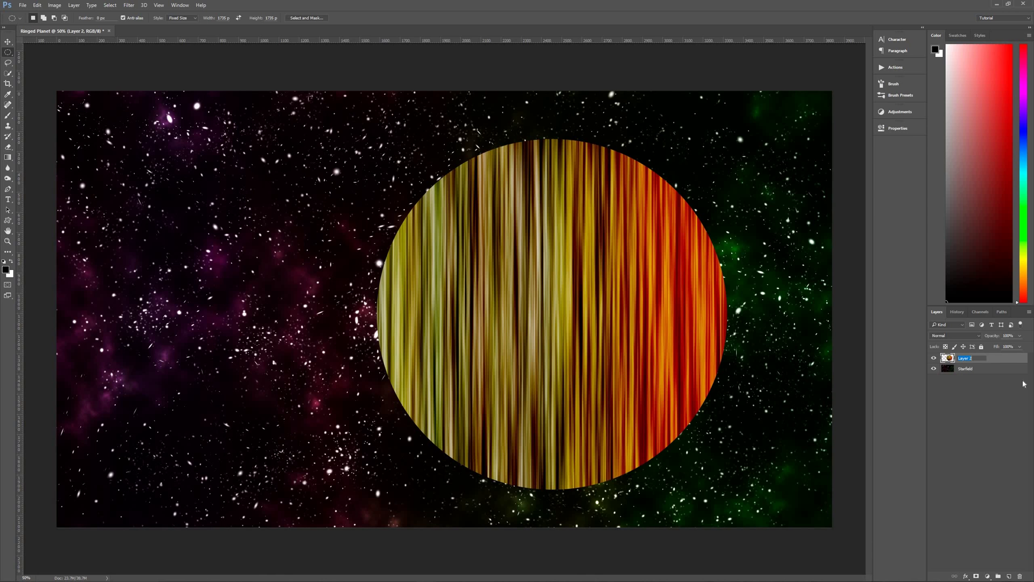
type("Planet")
key("Return")
key("v")
left_click_drag(552, 285, 487, 267)
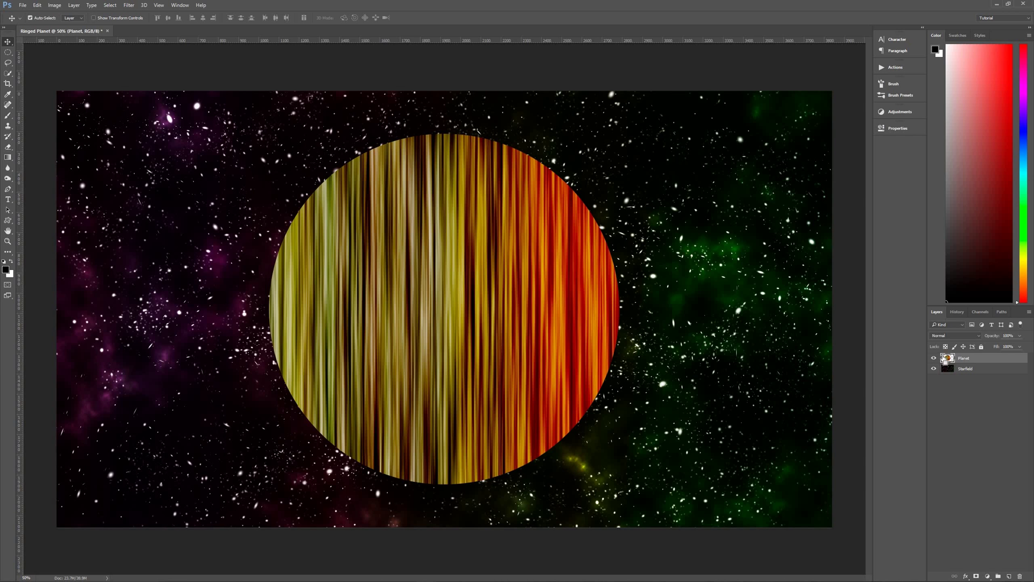
Select the planet's outline and apply the Spherize filter to it with an amount of 100% in Normal mode
left_click(949, 359, "ctrl")
left_click(128, 5)
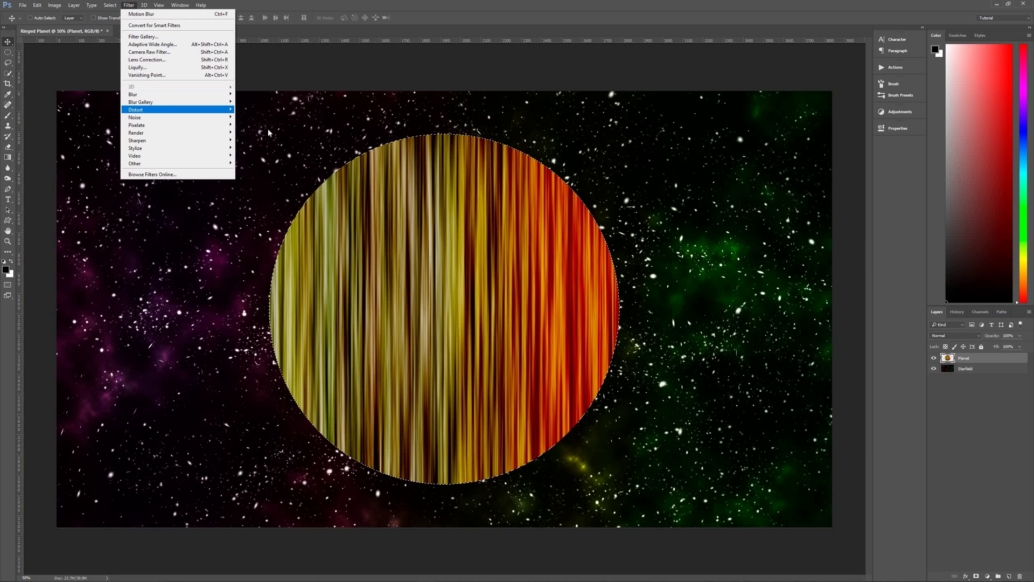
mouse_move(216, 110)
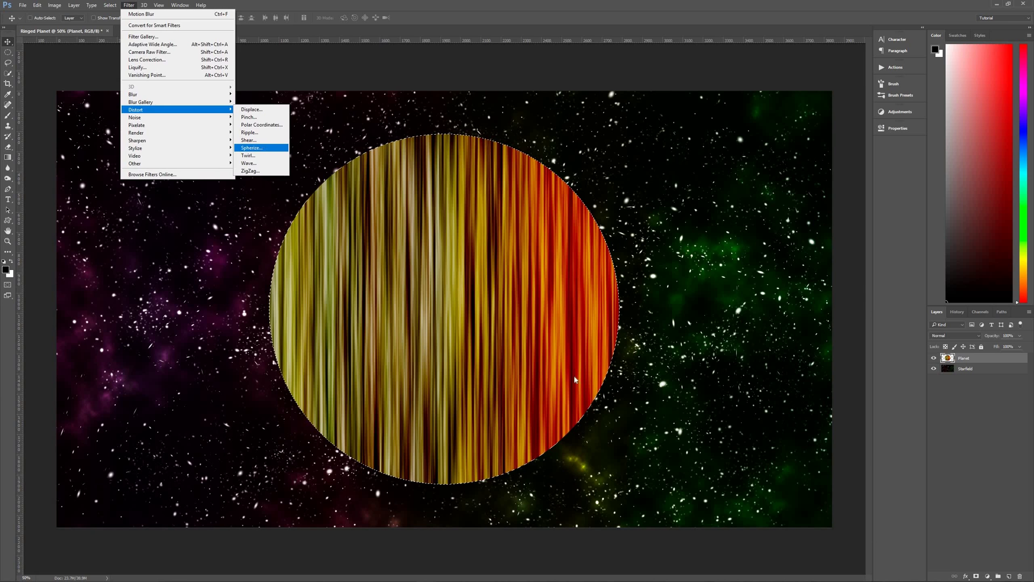
left_click(251, 148)
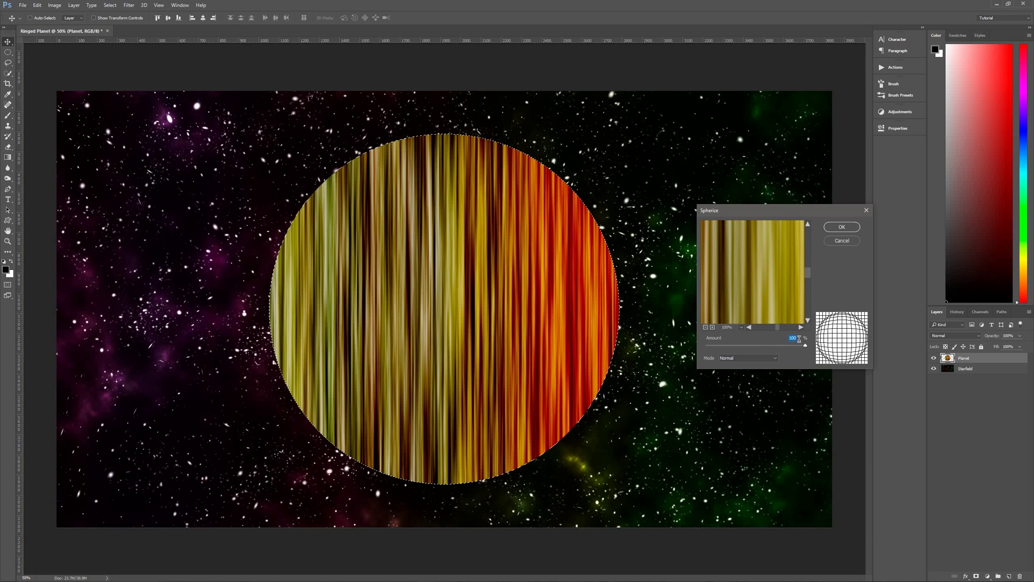
left_click(842, 227)
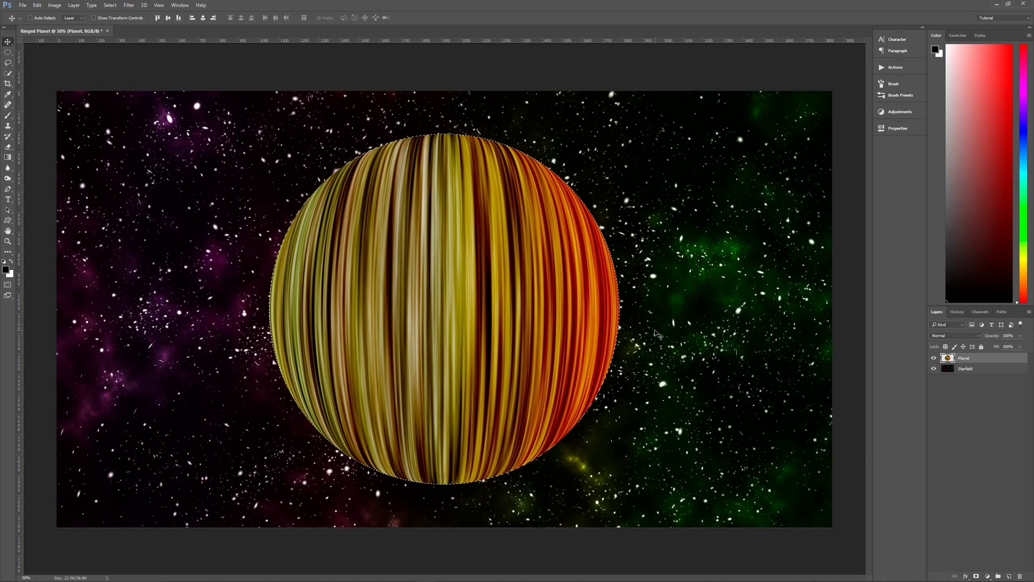
Deselect, duplicate the Planet layer as ForCutout, and hide the duplicate beneath the Planet layer
key("ctrl+d")
key("ctrl+j")
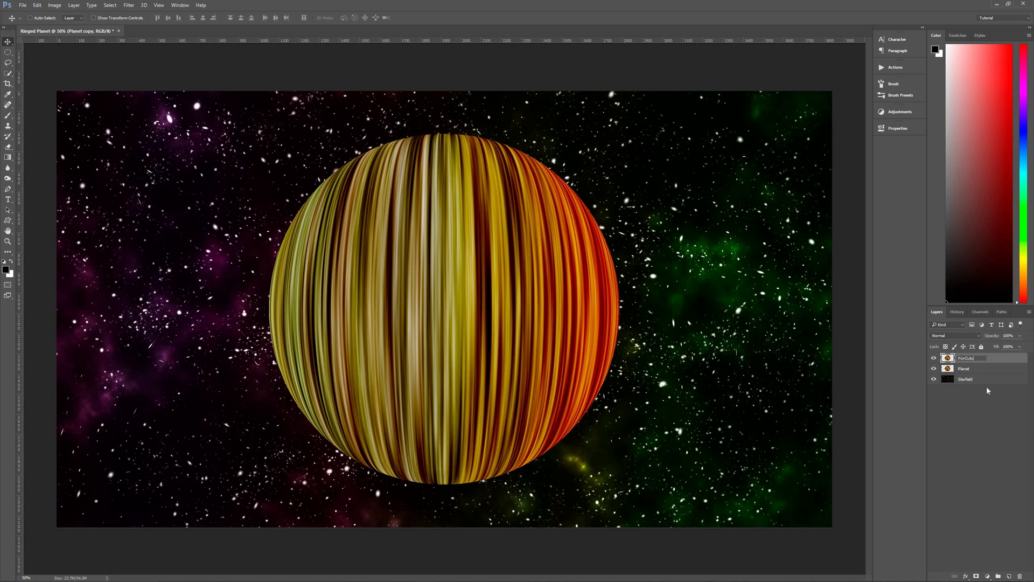
left_click(935, 358)
left_click_drag(990, 372, 978, 372)
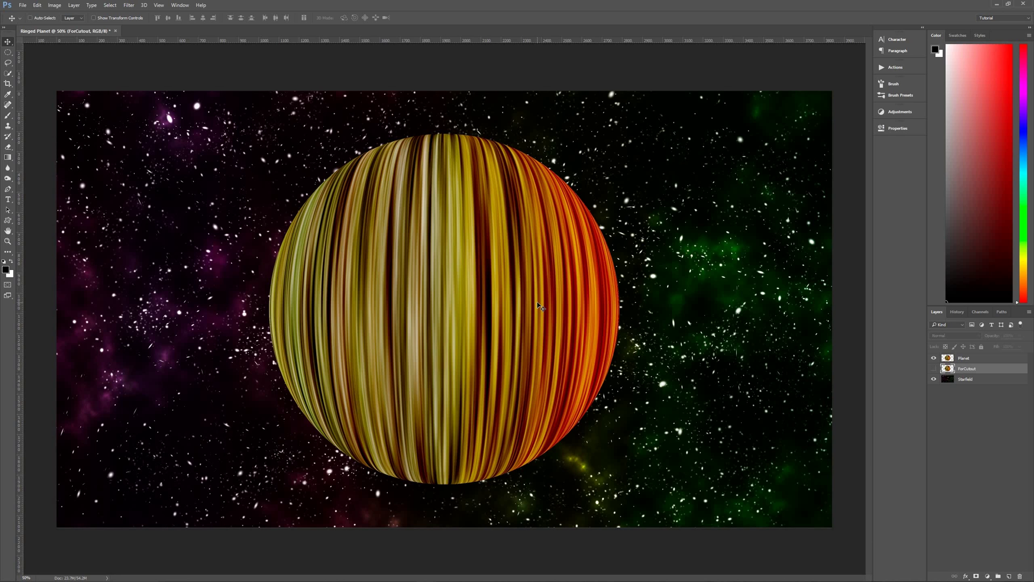
Open the Planet layer in Liquify and push its straight stripes into gentle waves with the size 250 Forward Warp brush
left_click(976, 359)
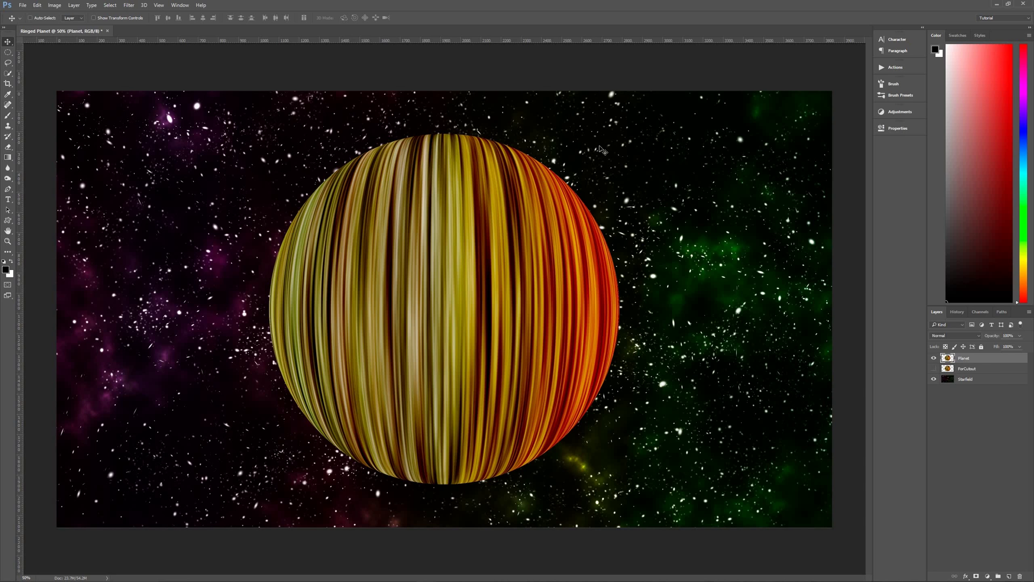
left_click(129, 5)
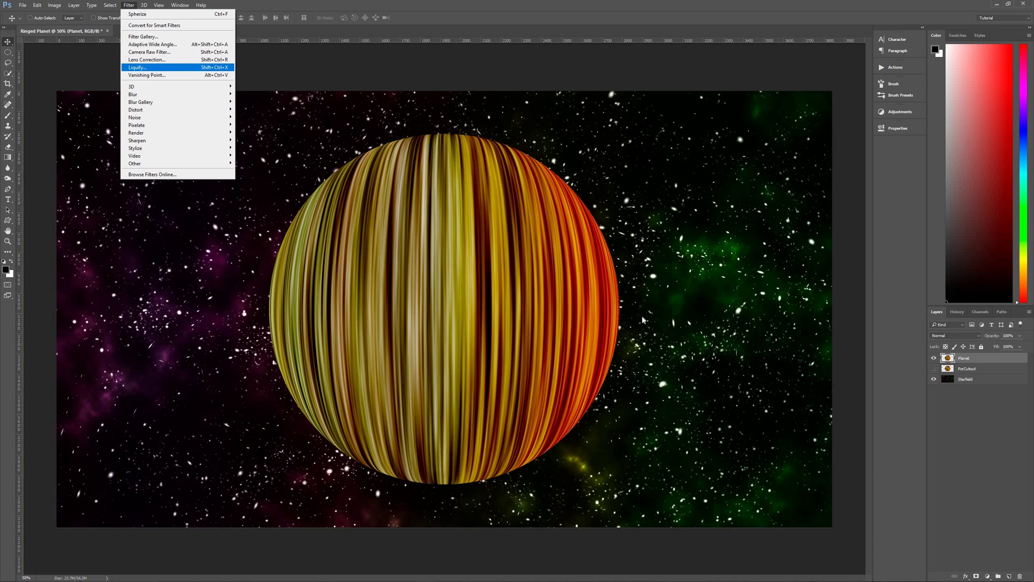
key("Return")
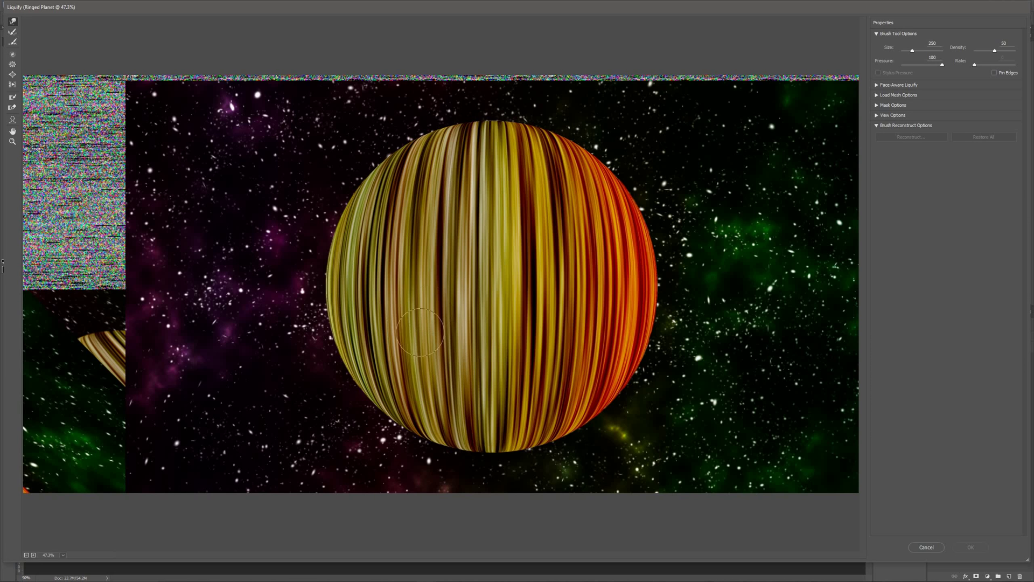
mouse_move(411, 201)
left_mouse_down()
mouse_move(404, 304)
mouse_move(373, 264)
mouse_move(378, 213)
mouse_move(396, 336)
mouse_move(378, 339)
mouse_move(380, 291)
mouse_move(360, 280)
mouse_move(358, 248)
mouse_move(431, 249)
left_mouse_up()
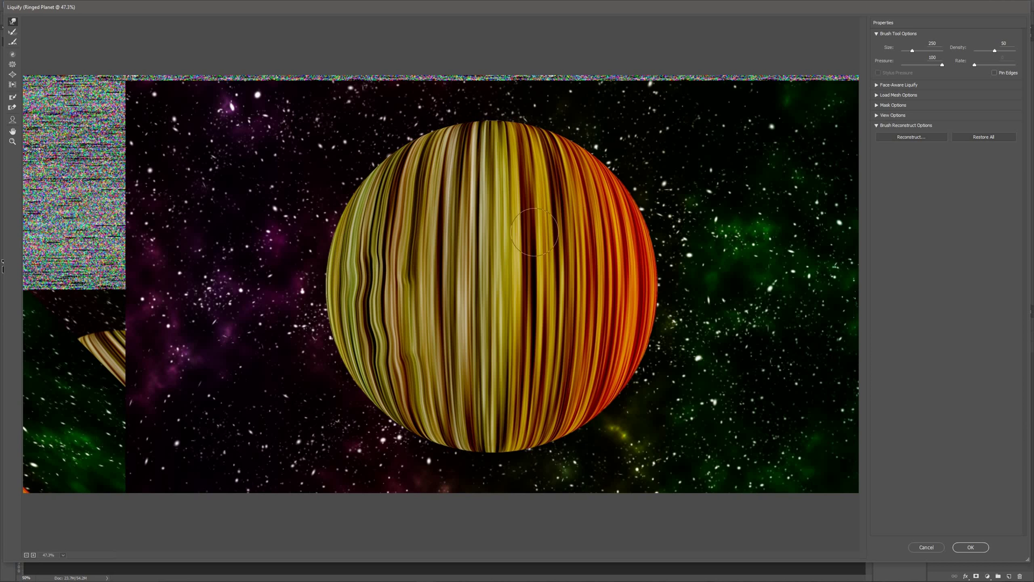
left_click_drag(513, 212, 516, 231)
left_click_drag(527, 345, 525, 305)
left_click_drag(491, 233, 486, 268)
left_click_drag(490, 338, 492, 429)
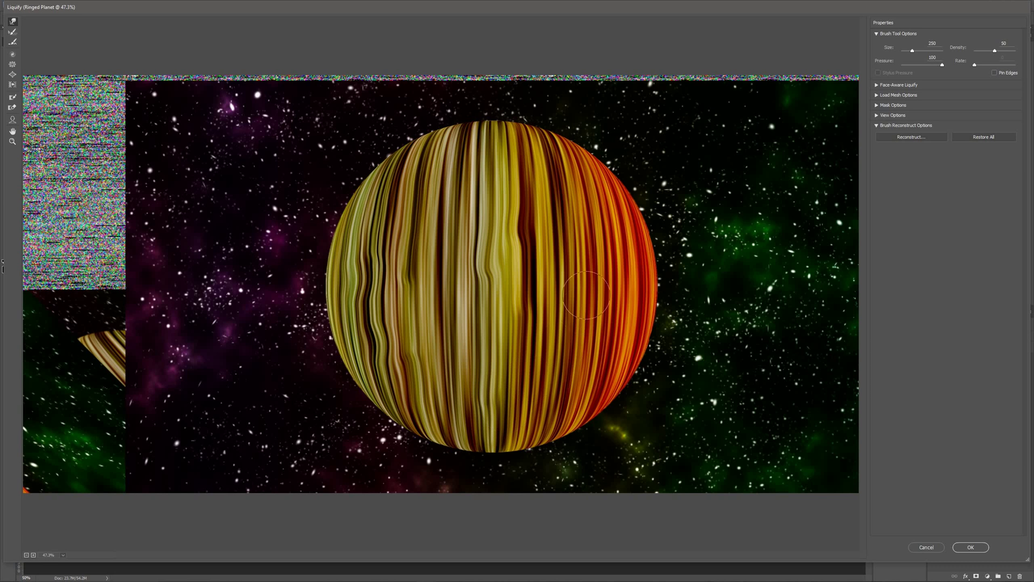
left_click_drag(570, 380, 560, 395)
left_click_drag(565, 276, 568, 255)
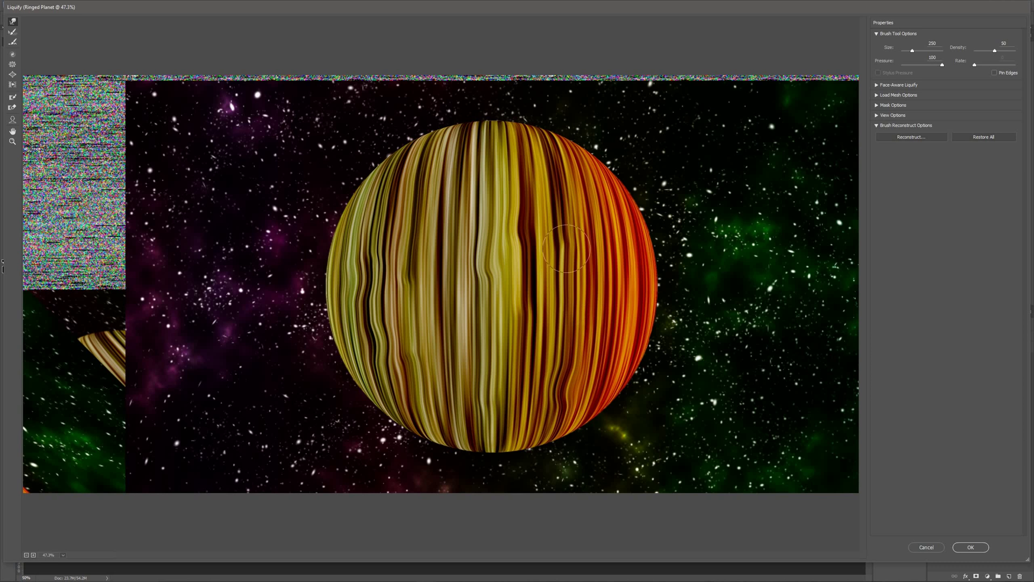
left_click_drag(566, 179, 565, 169)
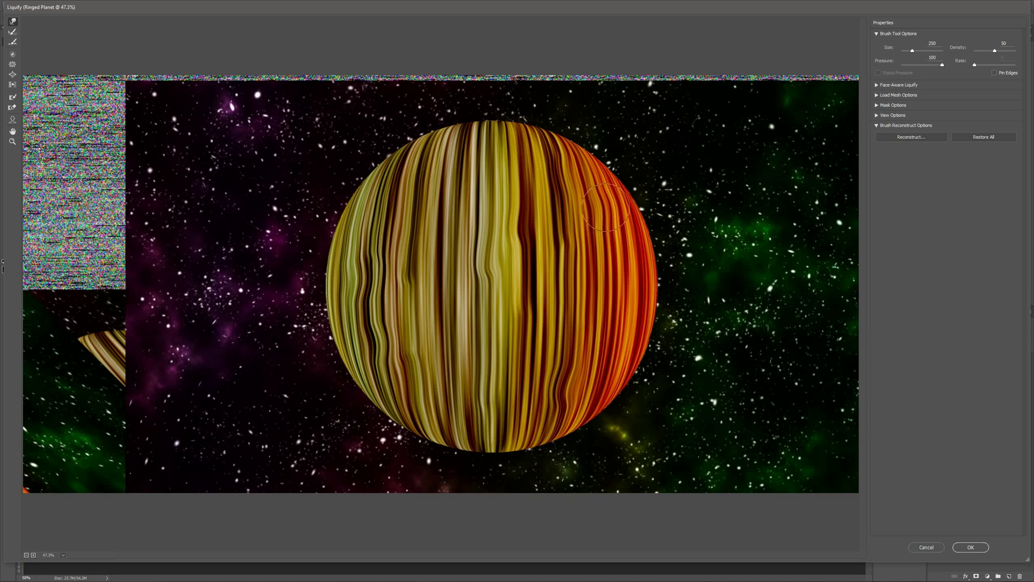
left_click_drag(596, 362, 603, 368)
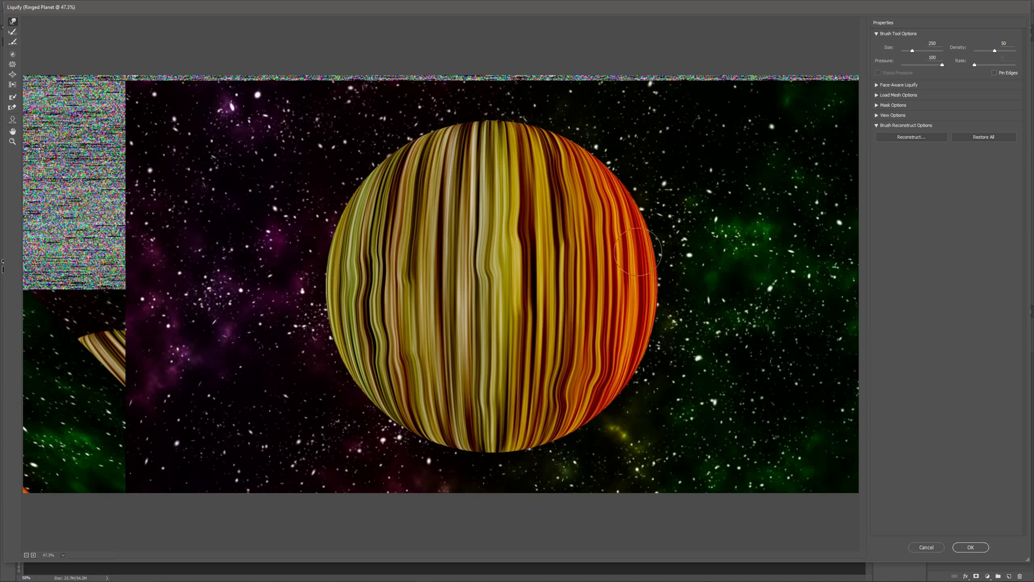
left_click_drag(363, 209, 371, 209)
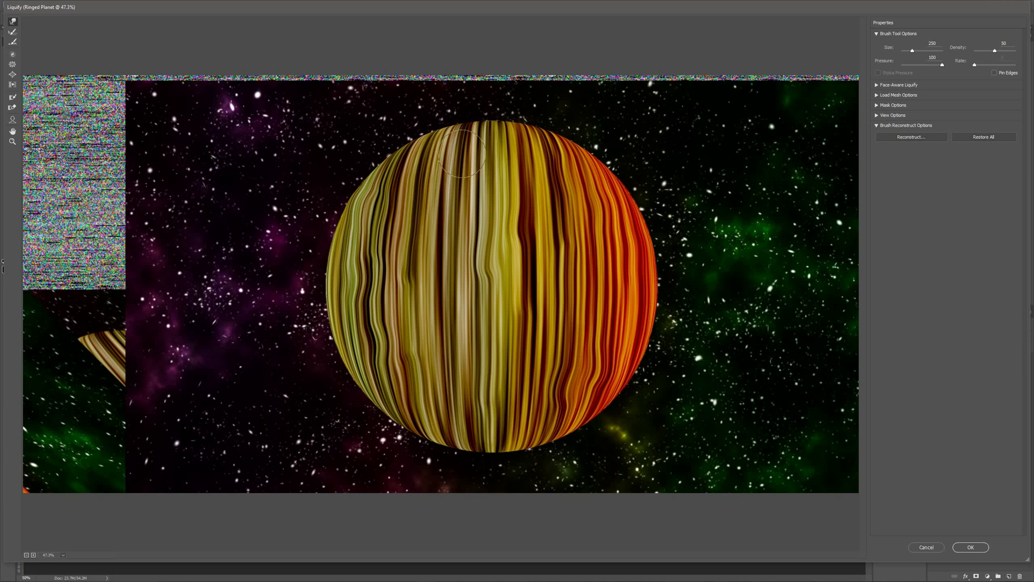
left_click_drag(492, 141, 495, 120)
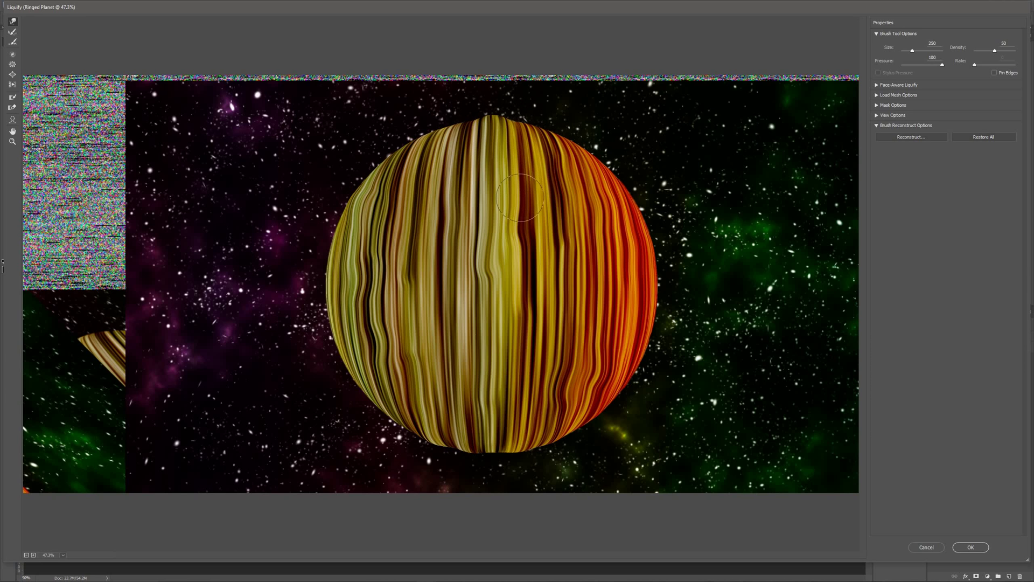
left_click_drag(353, 378, 342, 293)
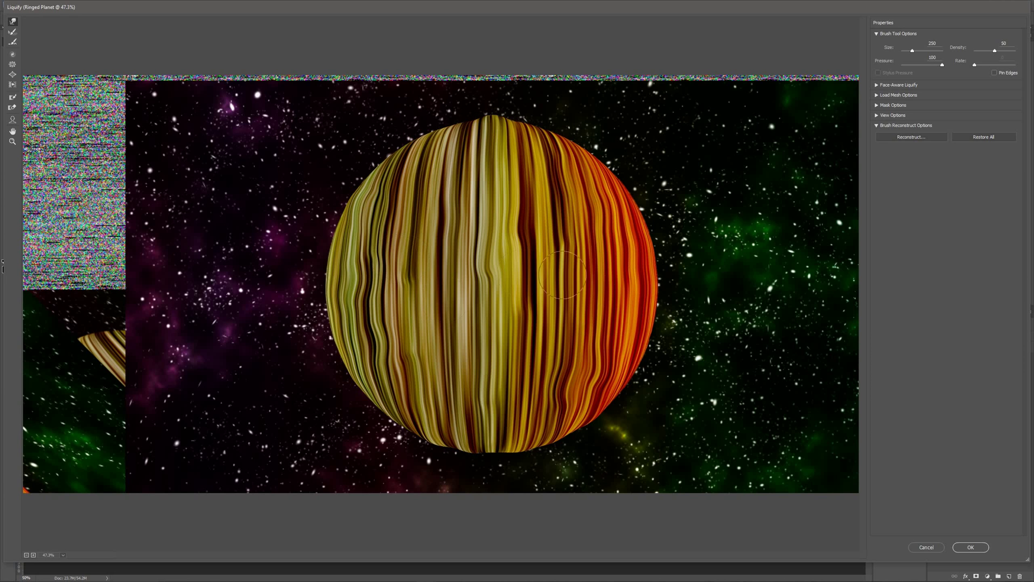
left_click_drag(510, 210, 518, 279)
Twirl a storm swirl into the planet's lower-left stripes with a size 175 brush, blend its edges by warping, and apply Liquify
left_click(12, 56)
mouse_move(413, 272)
left_mouse_down()
mouse_move(372, 336)
mouse_move(380, 339)
left_mouse_up()
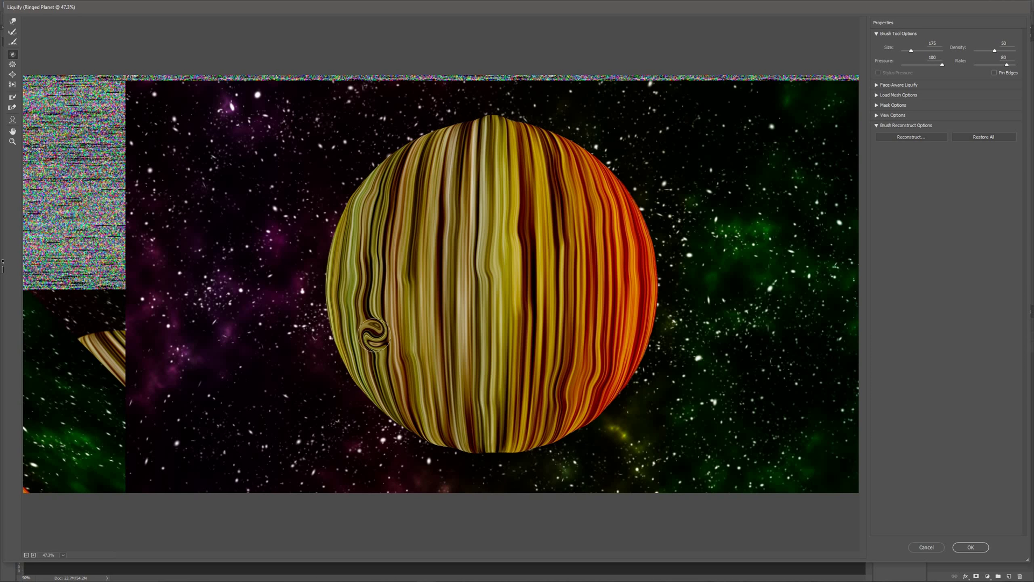
left_click(13, 22)
mouse_move(379, 351)
left_mouse_down()
mouse_move(379, 313)
mouse_move(372, 328)
mouse_move(389, 314)
mouse_move(386, 332)
mouse_move(390, 313)
mouse_move(373, 332)
left_mouse_up()
left_click(12, 54)
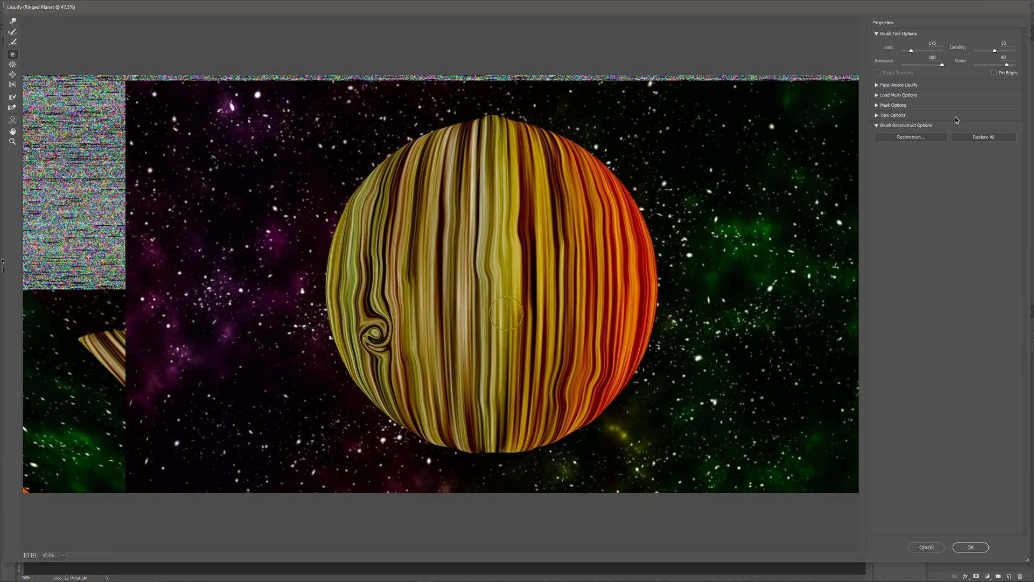
left_click(979, 549)
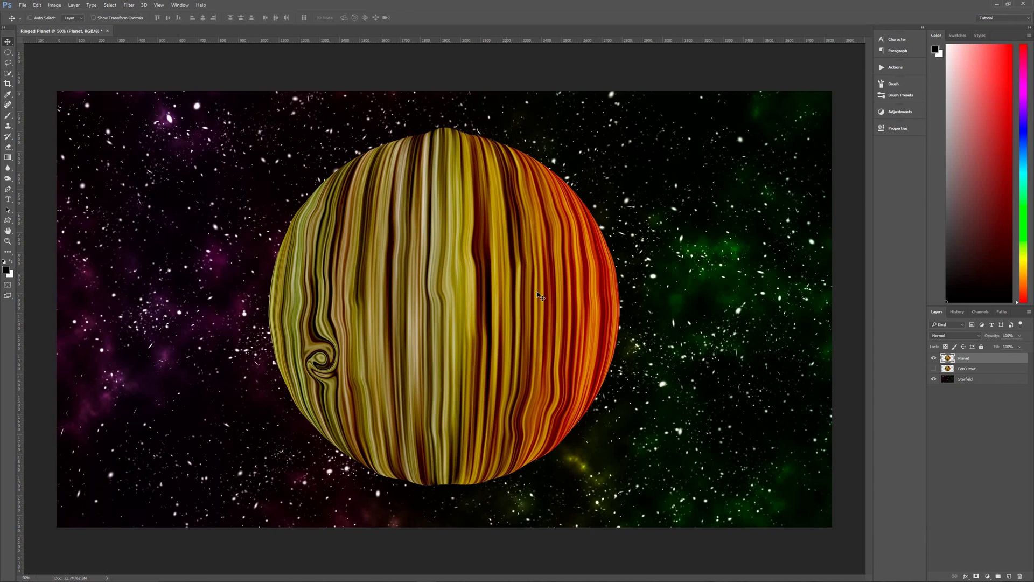
Load the ForCutout layer's outline as a selection, invert it, and delete the Planet layer's warped overhang outside the circle
left_click(950, 369, "ctrl")
key("ctrl+shift+i")
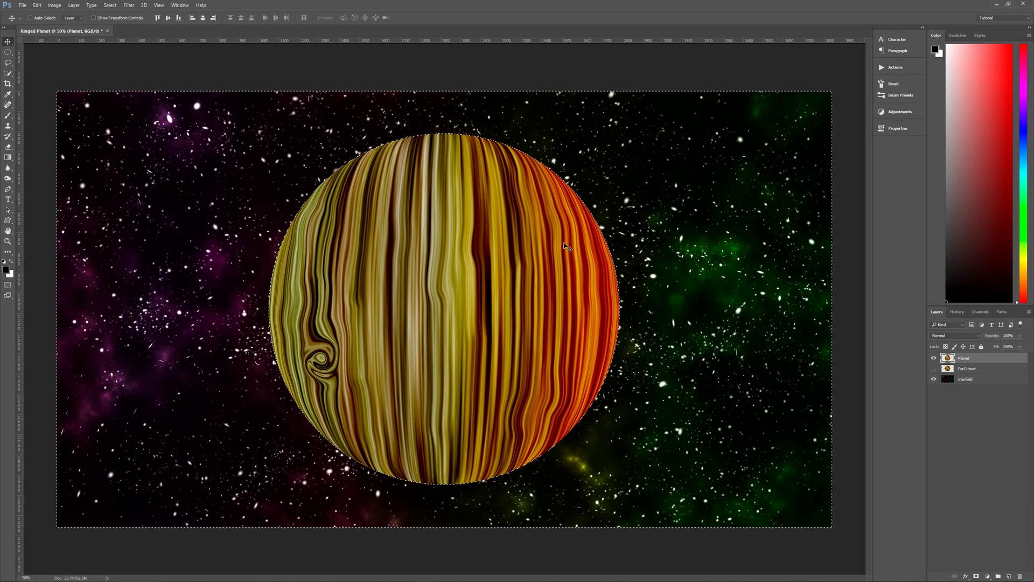
Clear the Planet layer's overhang outside the circle, deselect, and delete the ForCutout layer, leaving the Planet layer selected
key("Delete")
key("ctrl+d")
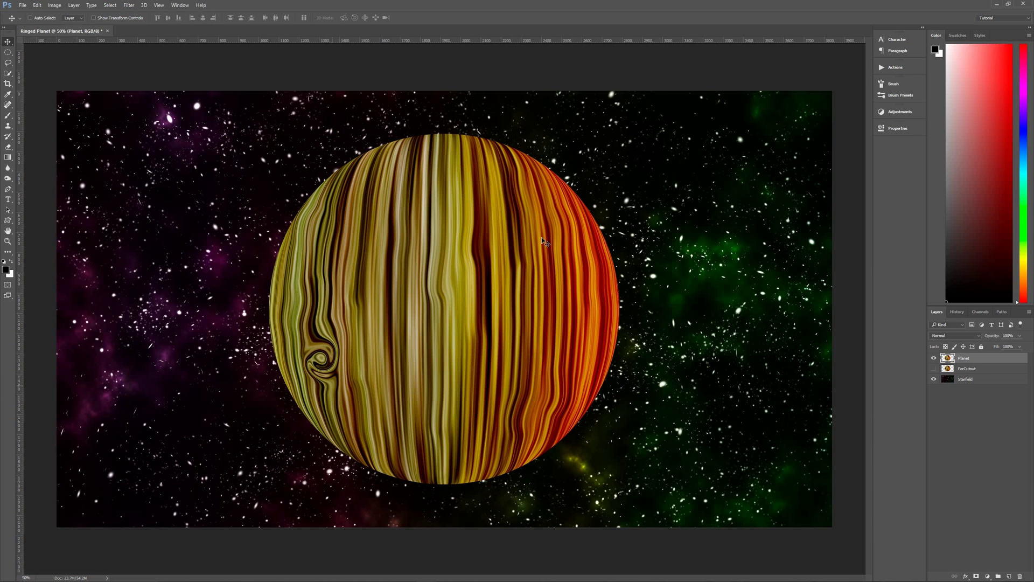
left_click(985, 370)
left_click_drag(999, 534, 1020, 576)
left_click(986, 358)
Rotate the Planet layer to 115° with Free Transform so the storm swirl sits near the planet's top
key("ctrl+t")
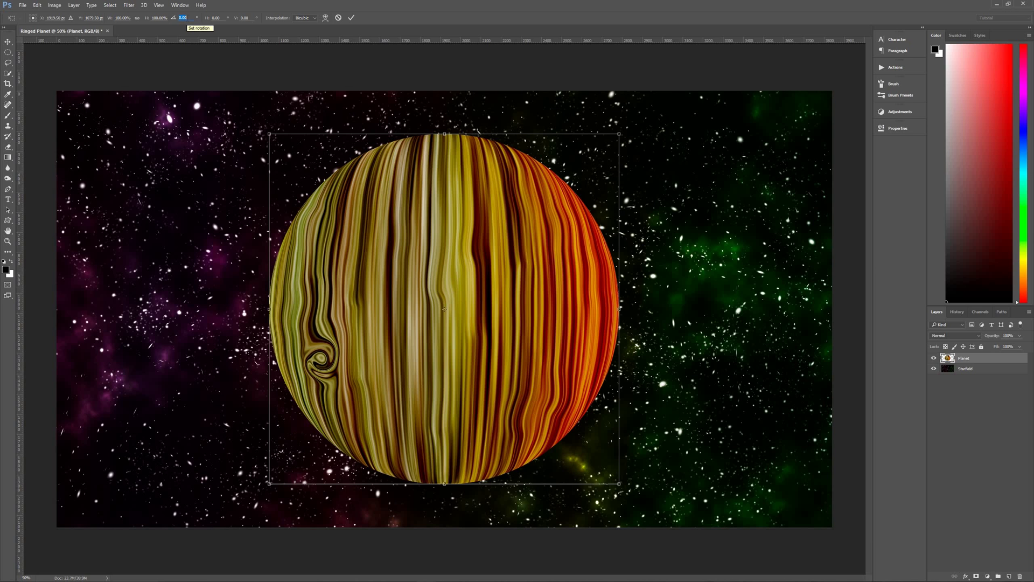
type("-75")
key("Return")
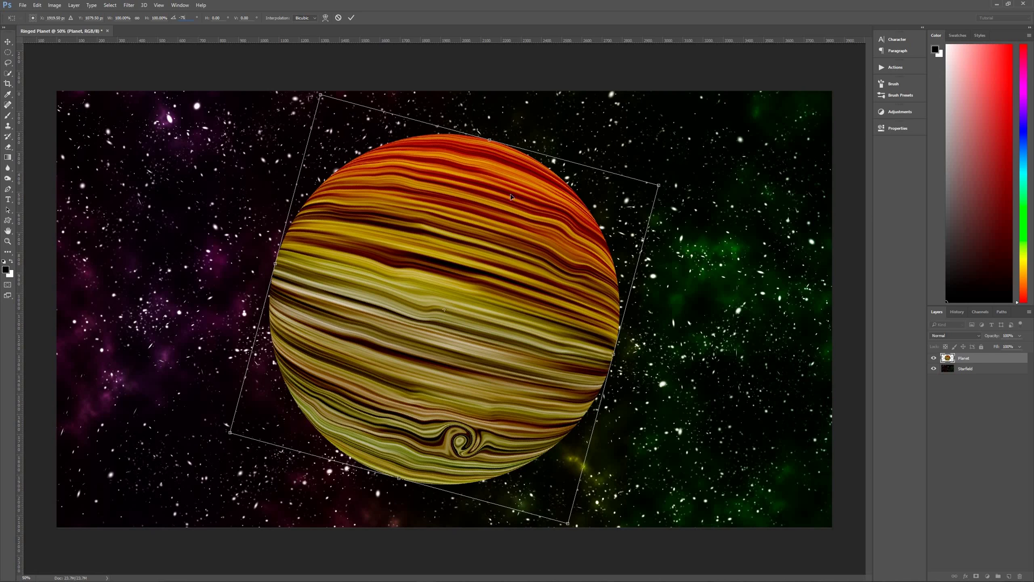
left_click_drag(548, 131, 362, 443)
left_click(174, 18)
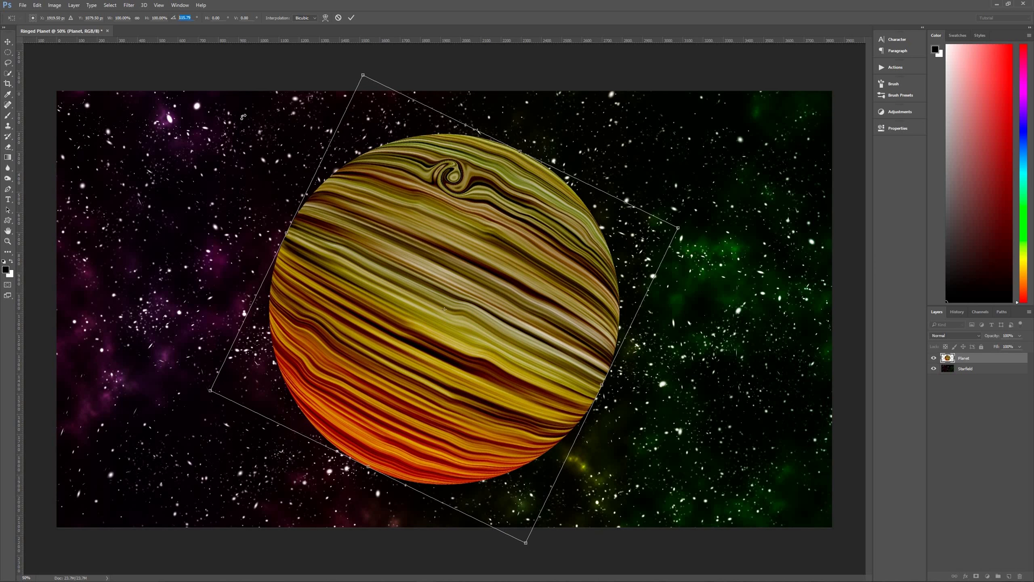
type("115")
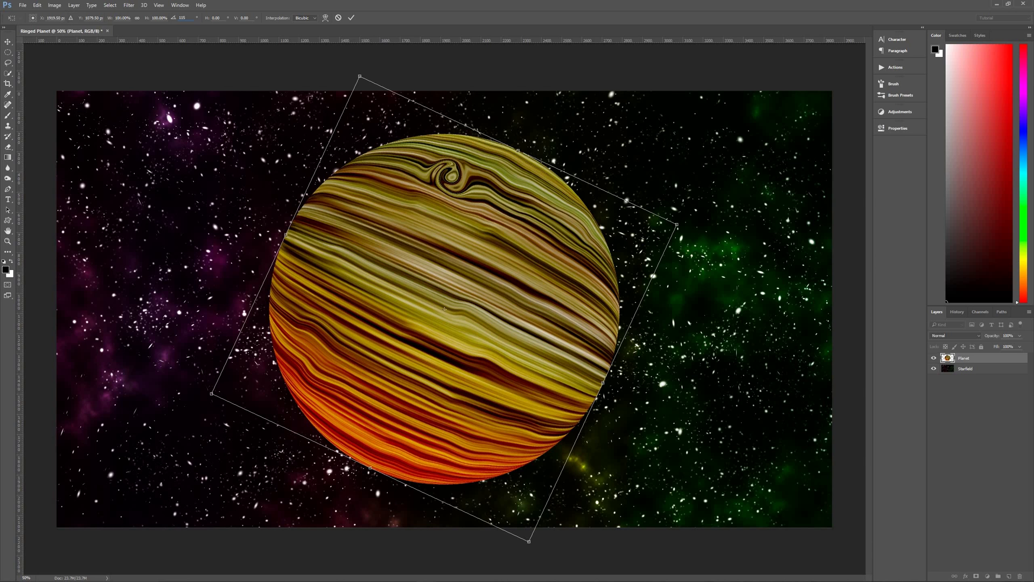
Scale the planet proportionally to 50% with width and height linked, and apply the transform
left_click(136, 19)
left_click_drag(121, 18, 112, 19)
type("52")
key("Return")
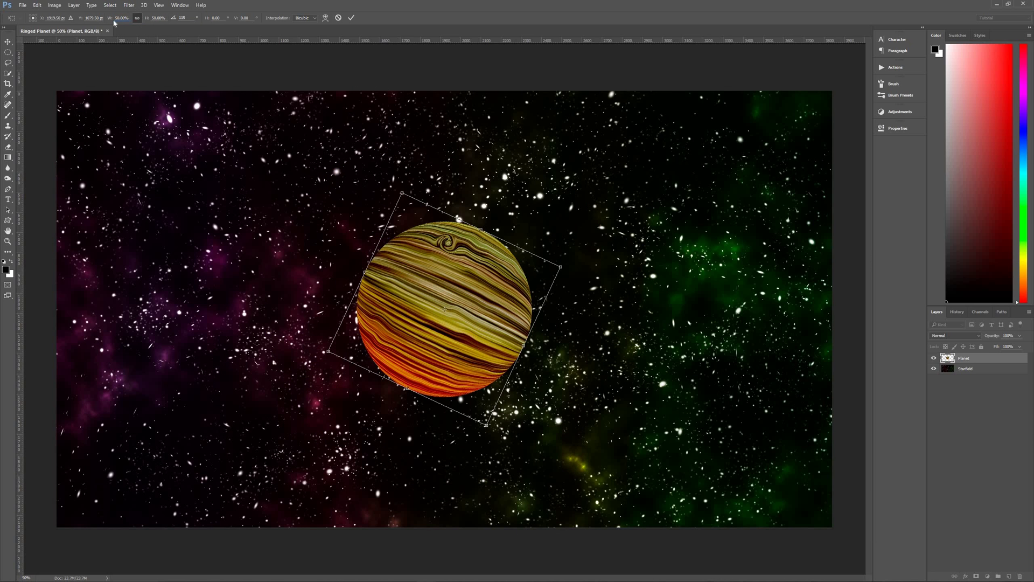
left_click(351, 18)
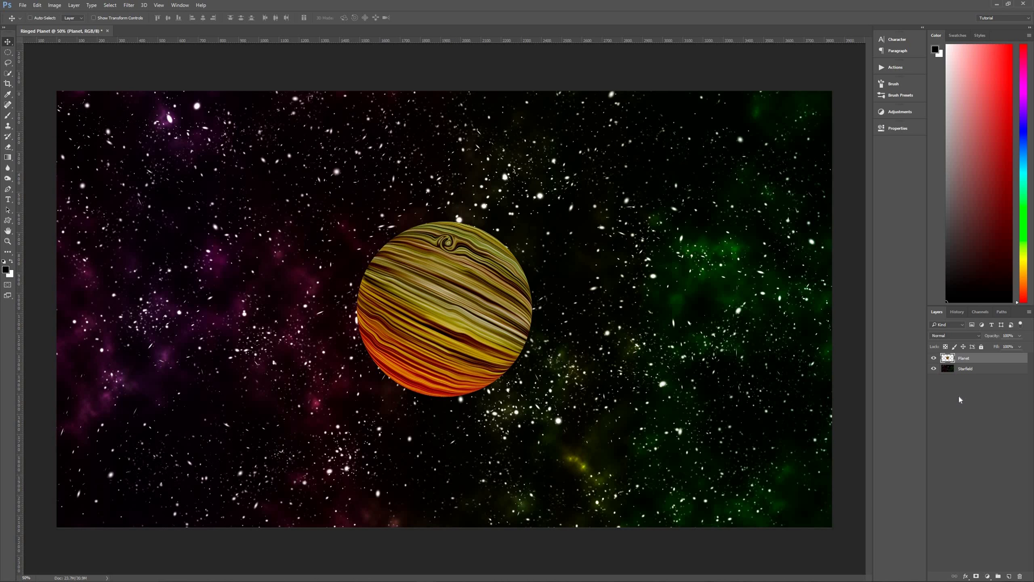
Add three stacked black Multiply Inner Shadow effects to the Planet layer at a 25° angle without global light
left_click(966, 576)
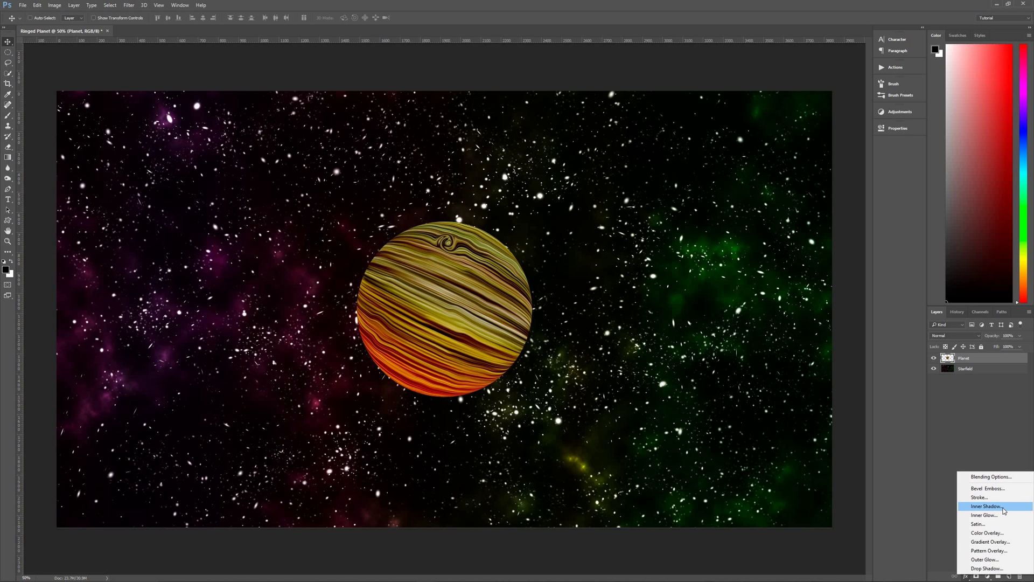
left_click(1004, 511)
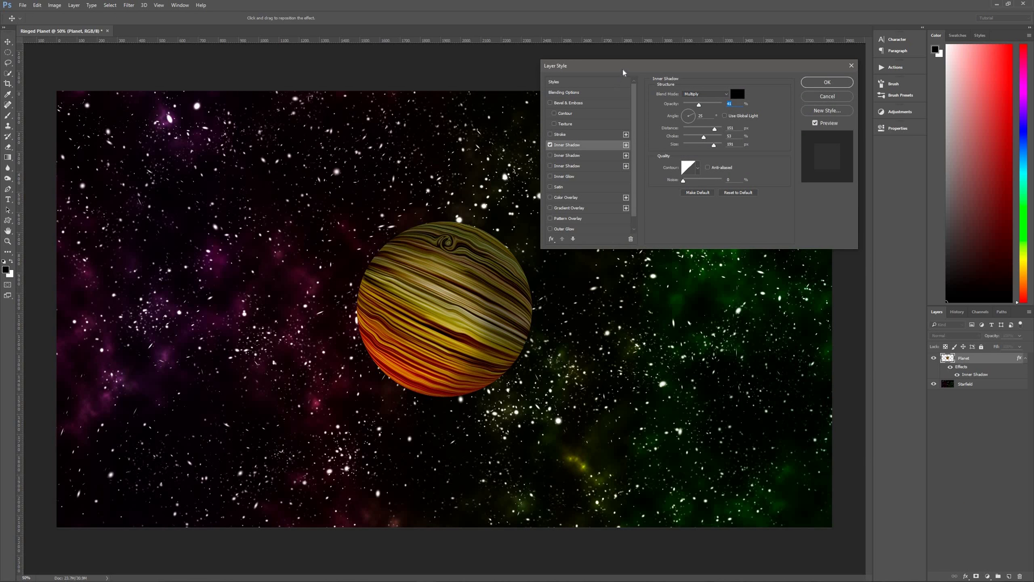
left_click_drag(617, 67, 607, 65)
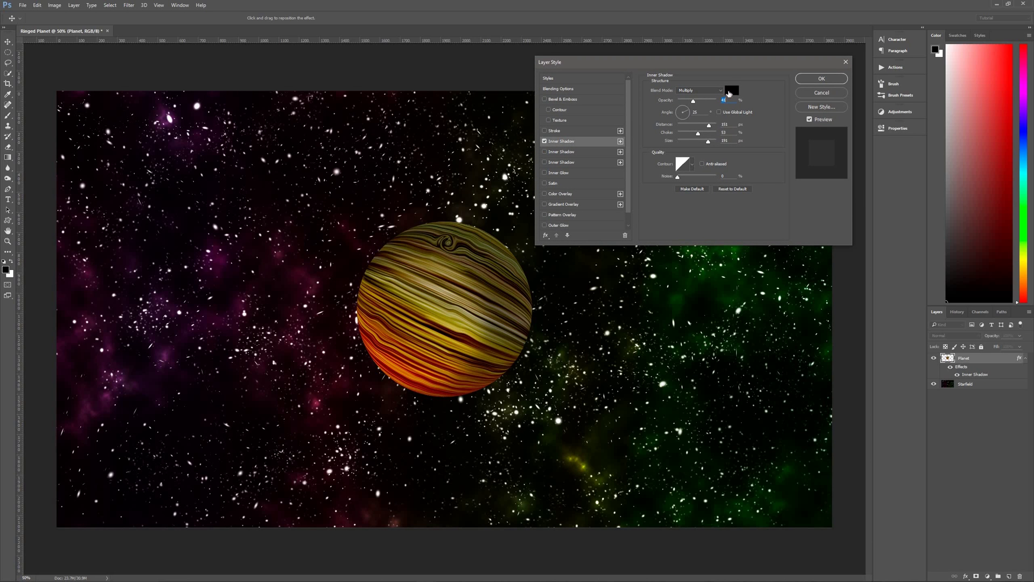
left_click(693, 166)
left_click(705, 167)
left_click(555, 152)
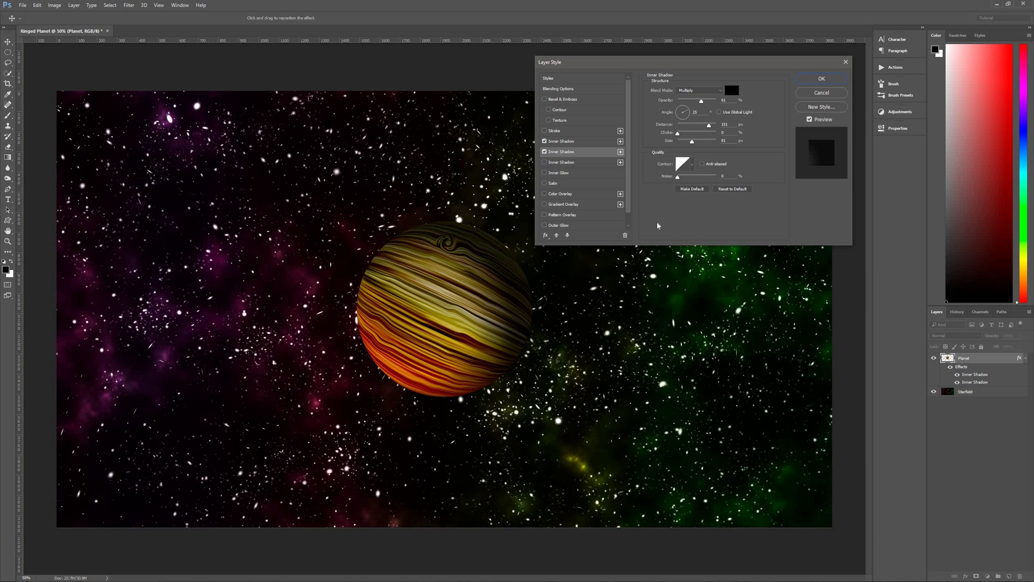
left_click(588, 163)
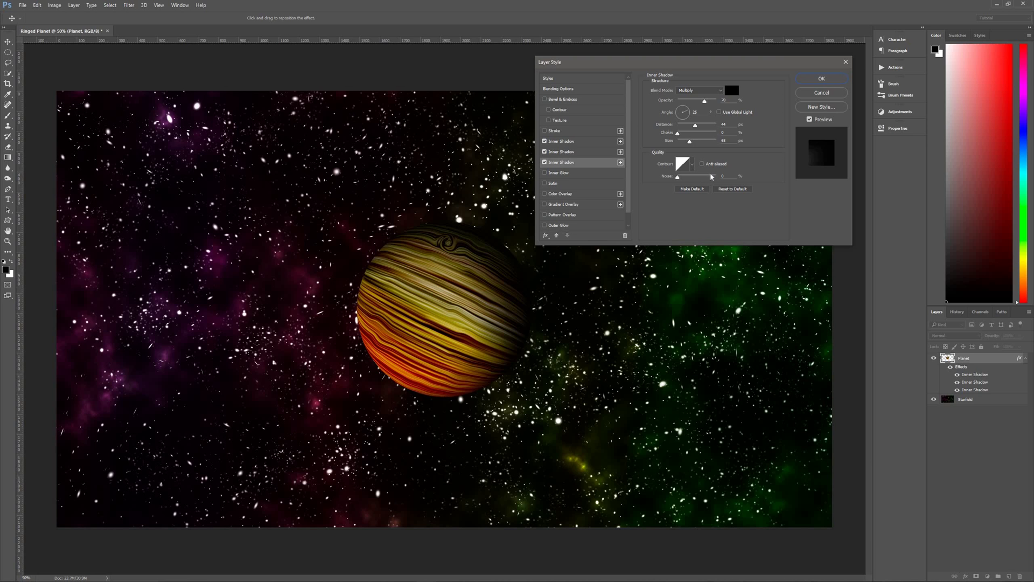
Add an Inner Glow to the planet, set its color to yellow f3e86e, and copy that hex code
left_click(589, 174)
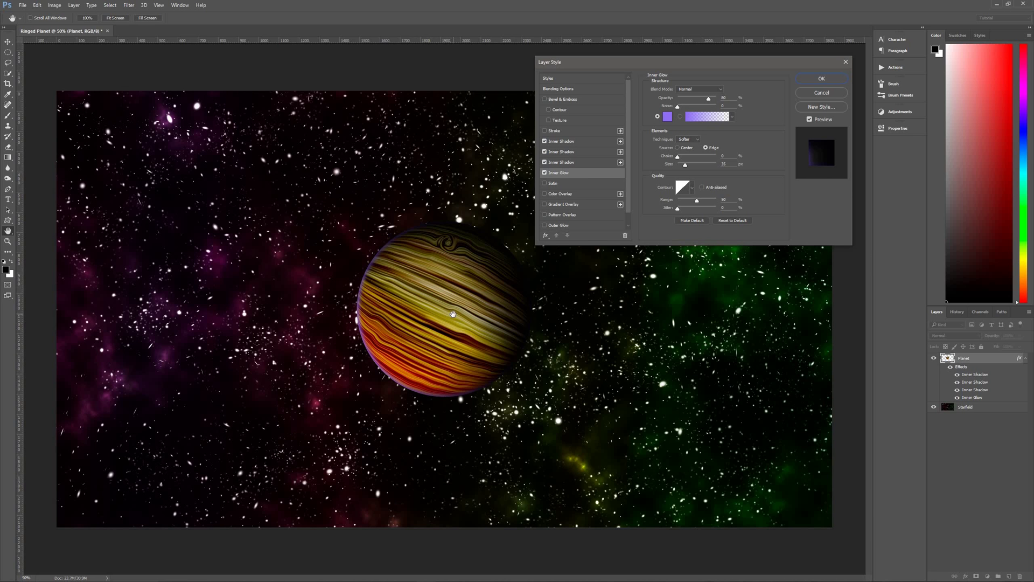
left_click(664, 117)
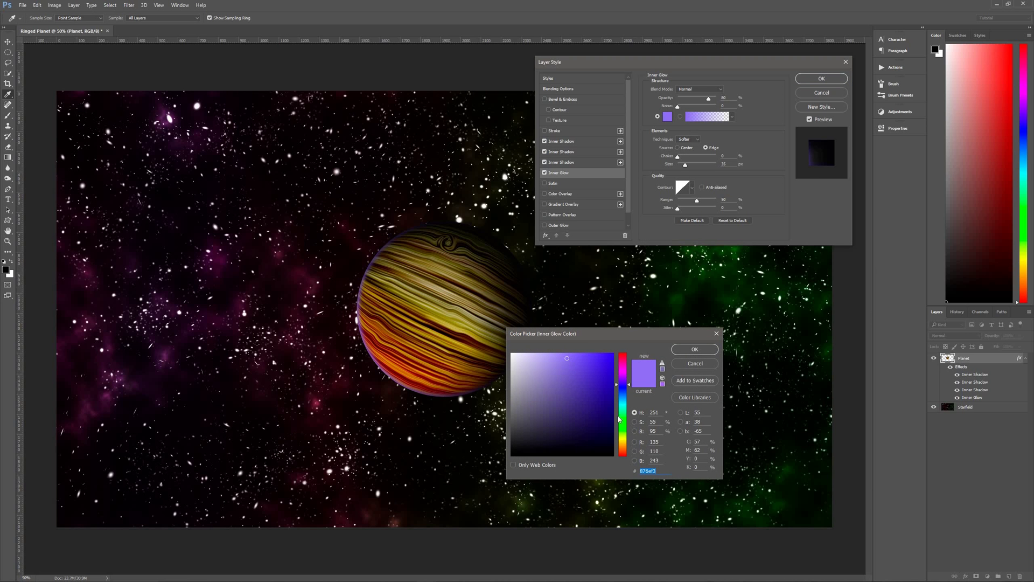
left_click(625, 441)
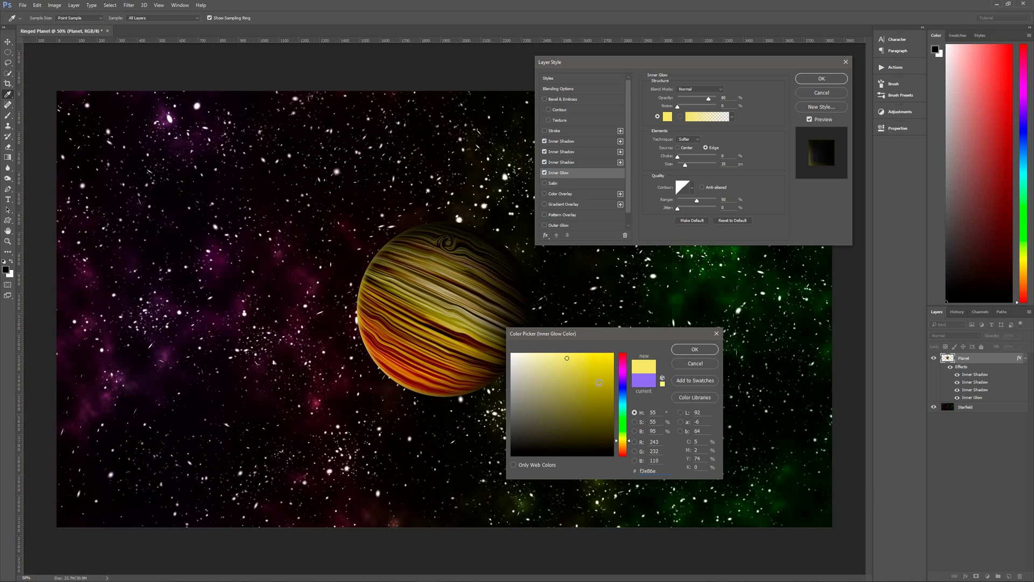
left_click_drag(616, 326, 638, 322)
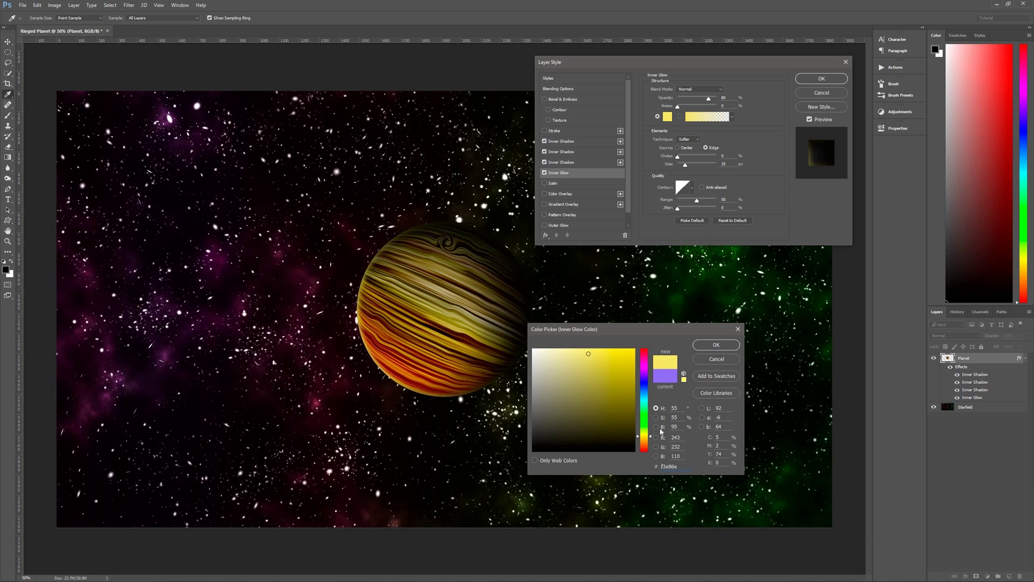
double_click(667, 467)
key("ctrl+c")
left_click(716, 345)
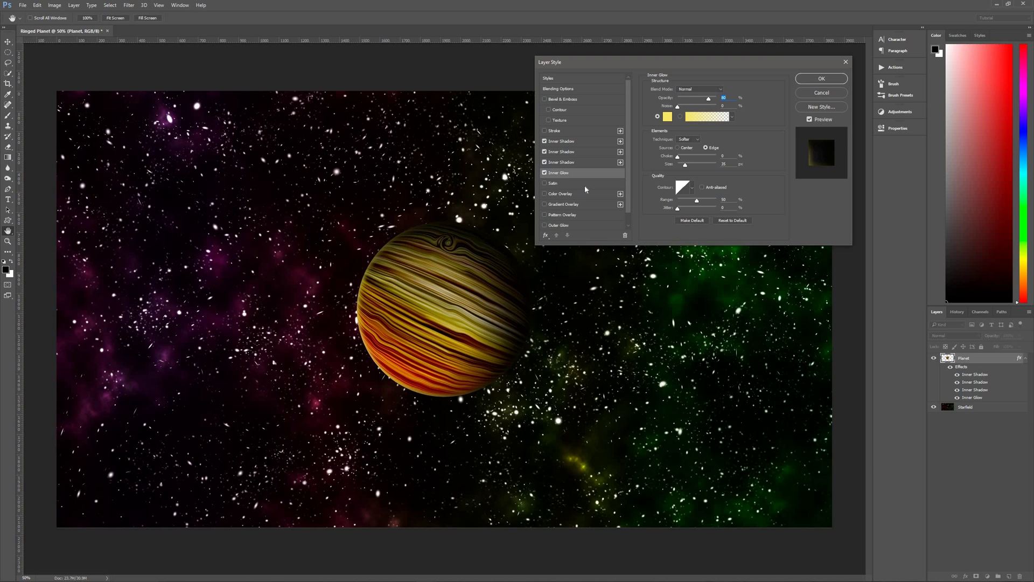
Add an Outer Glow in the copied yellow f3e86e and apply the layer style to the Planet layer
scroll(581, 210, "down", 1)
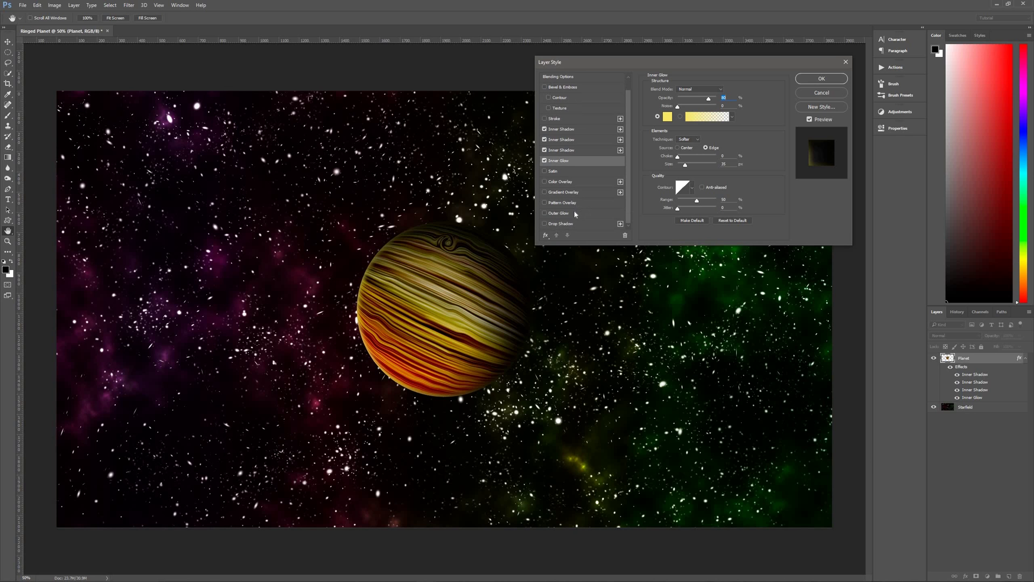
left_click(545, 213)
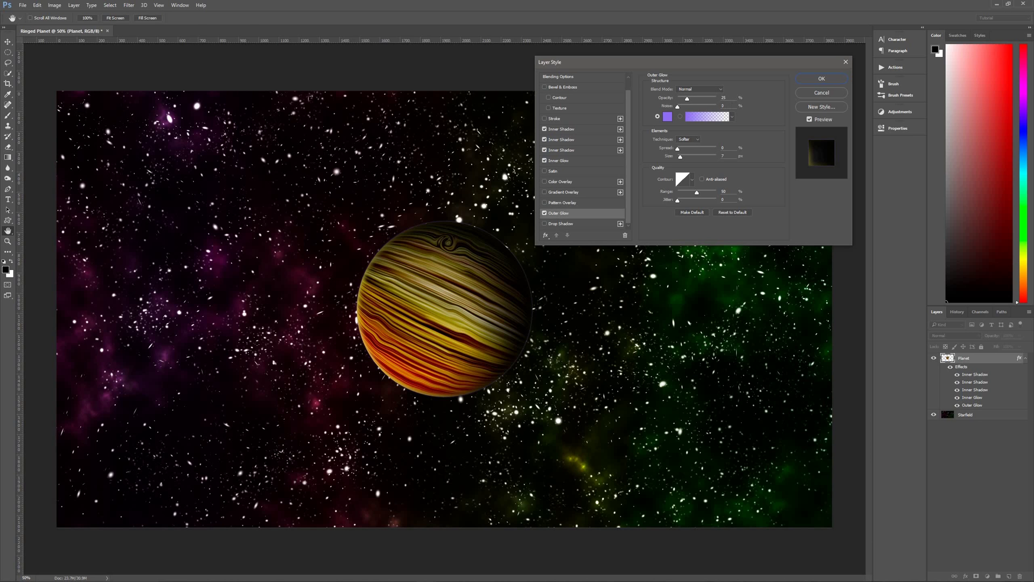
left_click(669, 117)
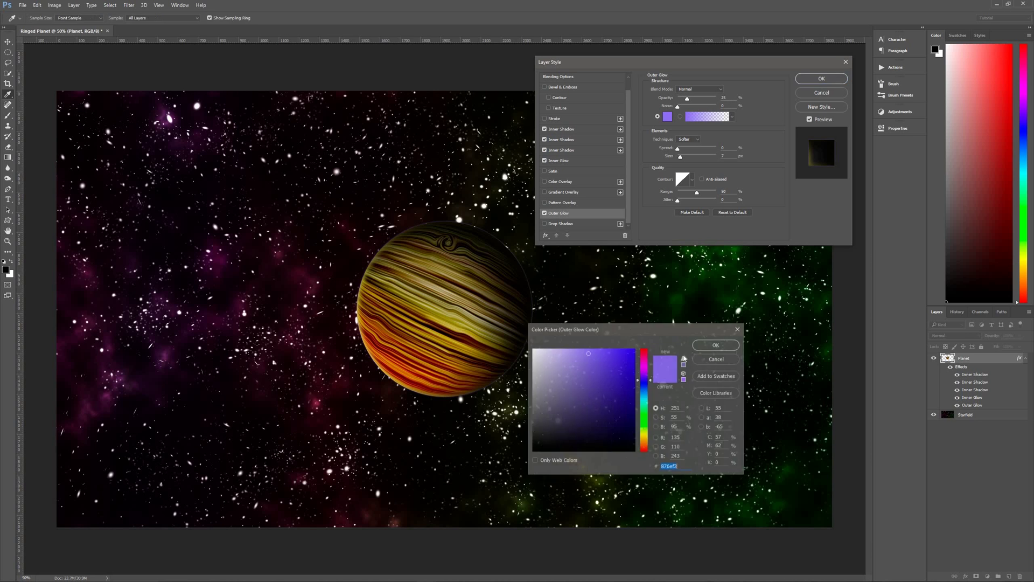
key("ctrl+v")
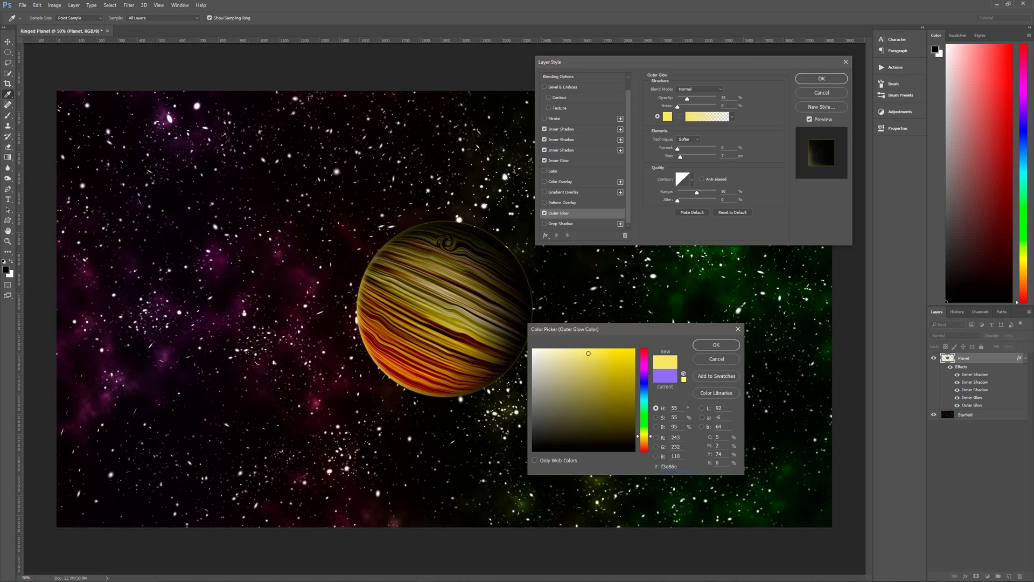
left_click(711, 345)
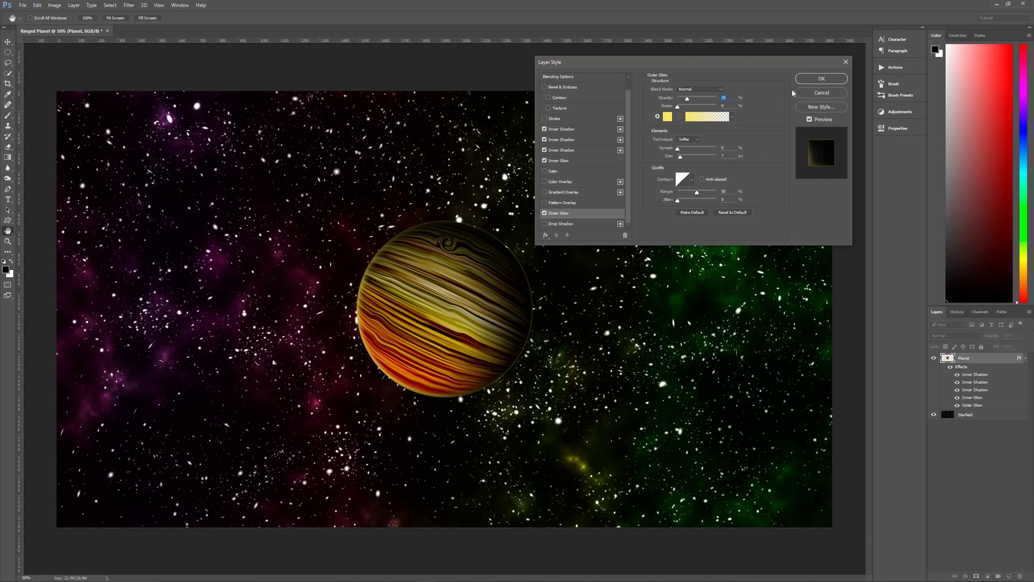
left_click(810, 79)
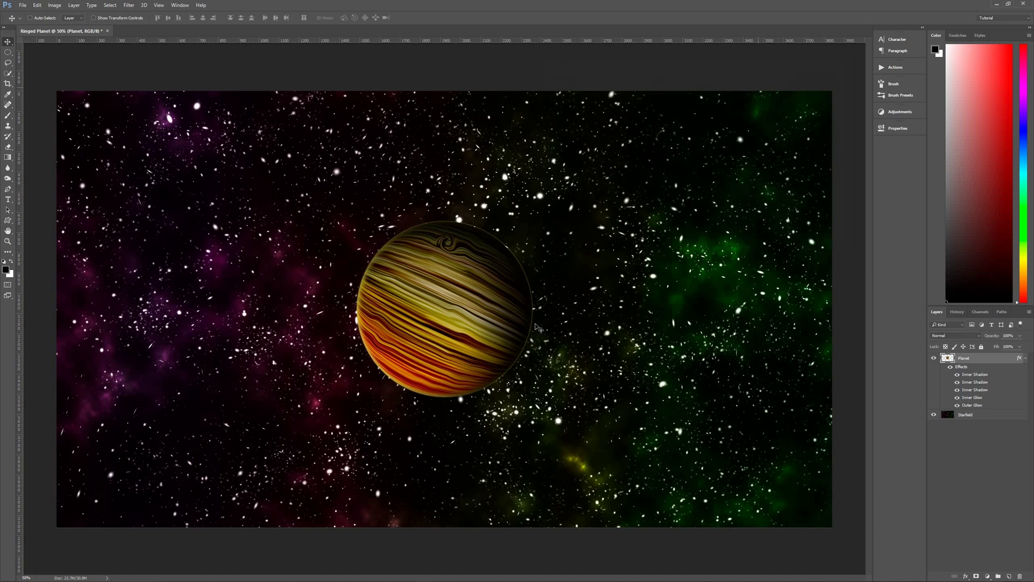